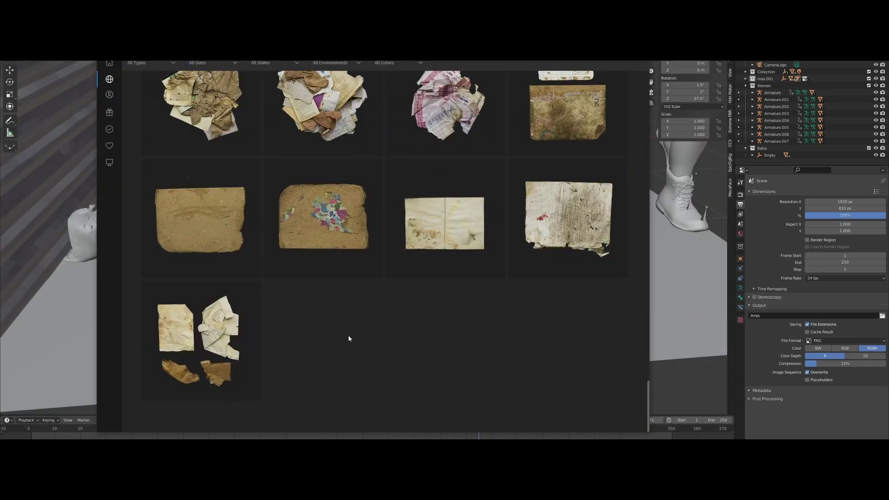
{"action": "scroll", "coordinate": [376, 321], "scroll_direction": "up", "scroll_amount": 10}
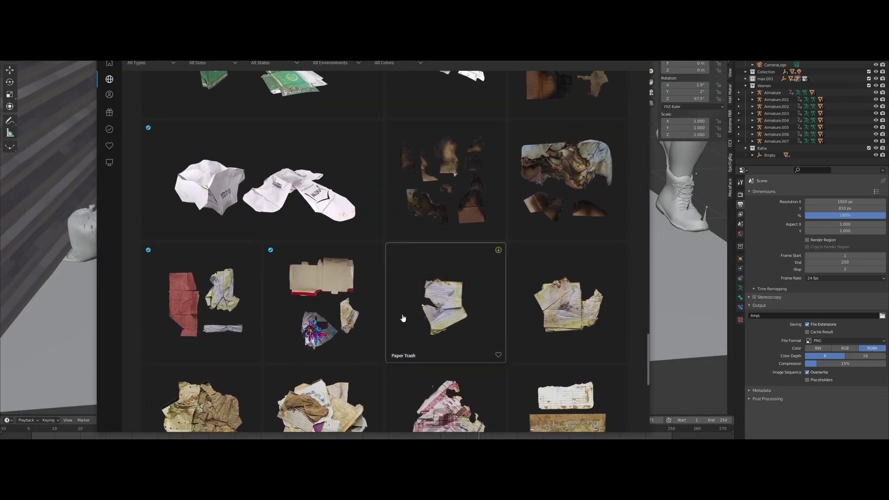
{"action": "scroll", "coordinate": [403, 318], "scroll_direction": "up", "scroll_amount": 7}
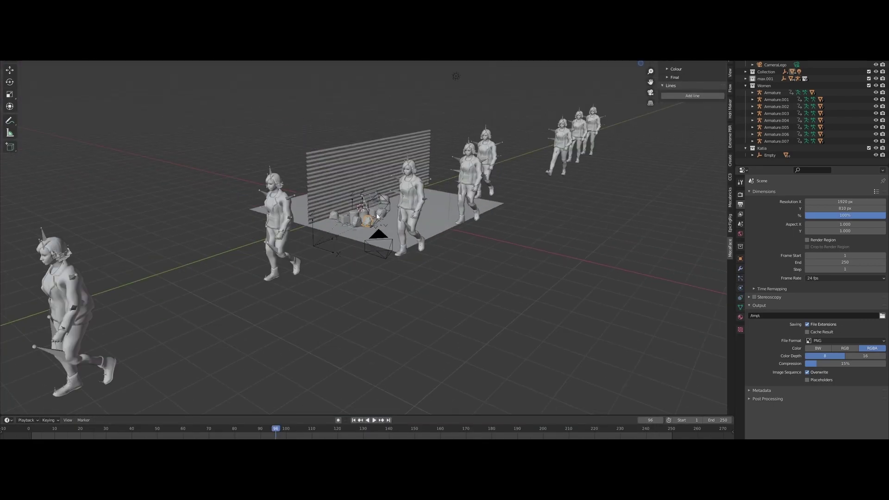
{"action": "key", "text": "space"}
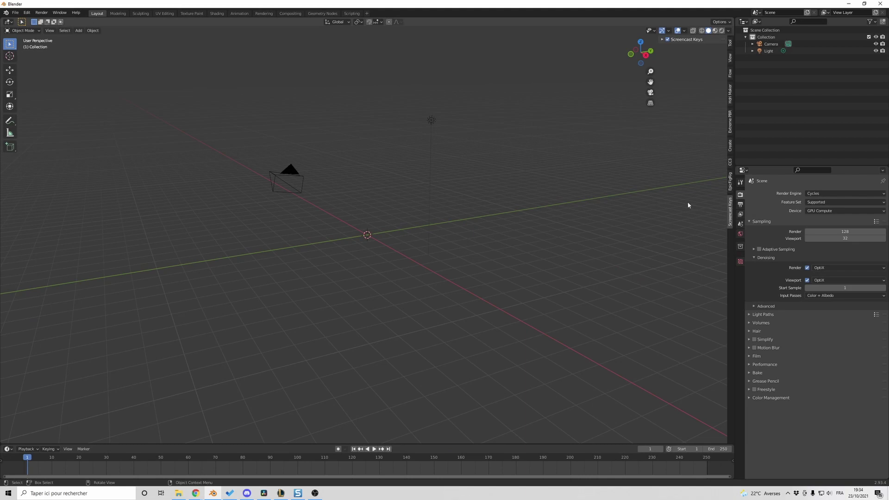
Add a plane at the origin and stand it upright with a 90° rotation about Y.
{"action": "key", "text": "n"}
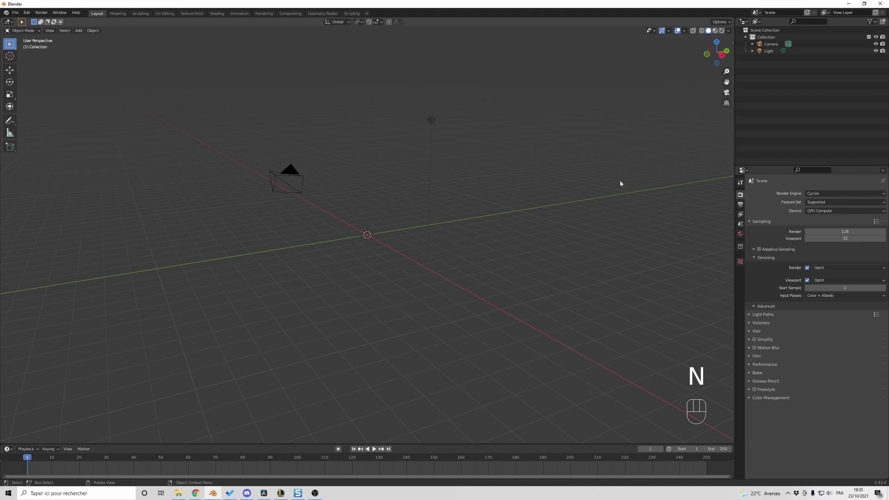
{"action": "key", "text": "shift+a"}
{"action": "mouse_move", "coordinate": [384, 173]}
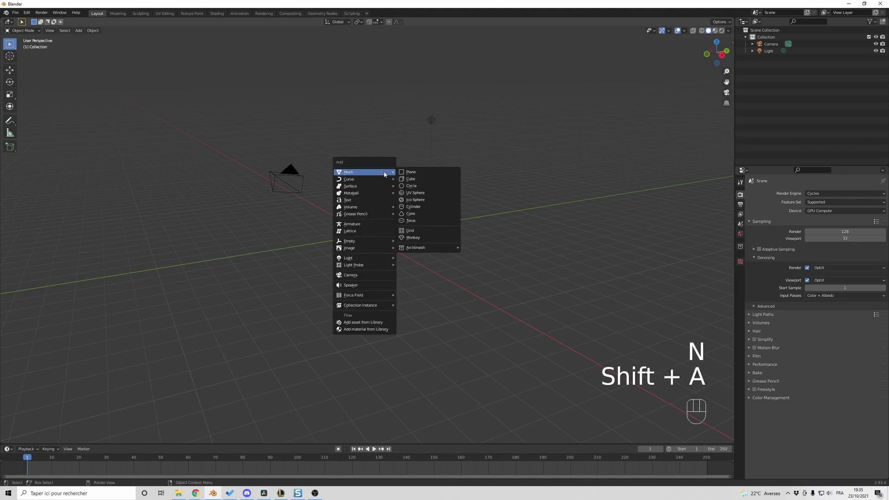
{"action": "left_click", "coordinate": [418, 172]}
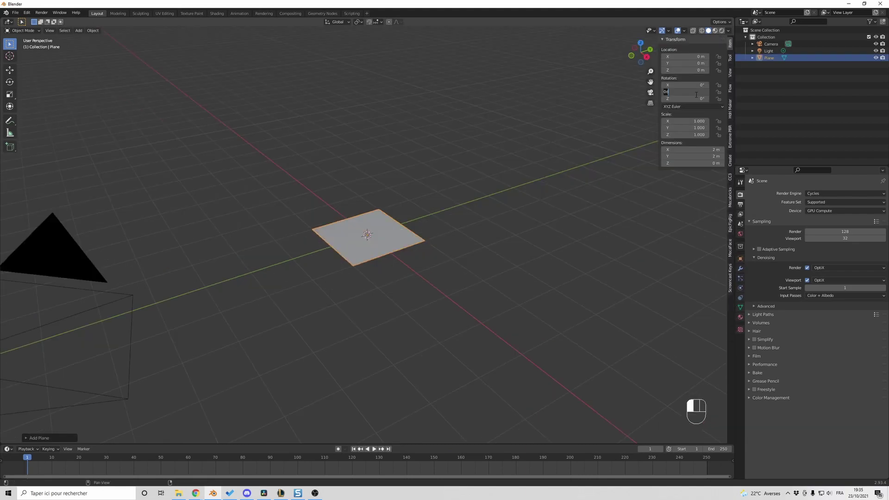
{"action": "type", "text": "90"}
{"action": "key", "text": "Return"}
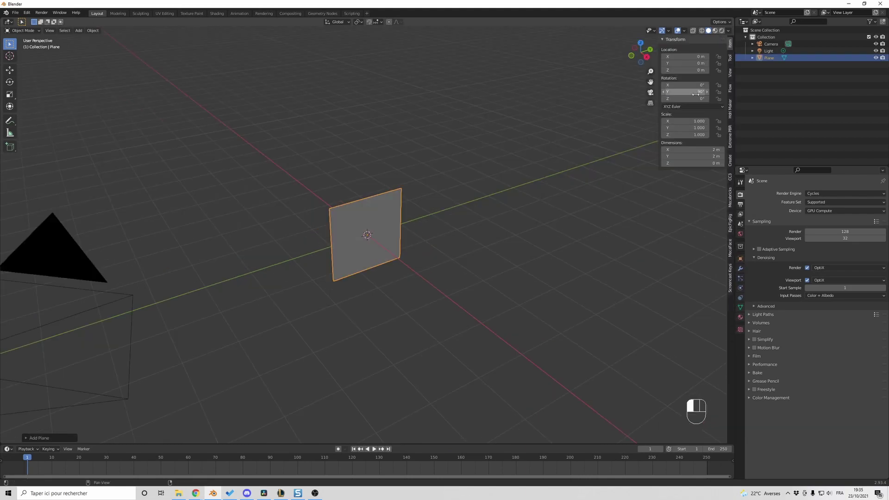
Raise the upright plane about 1 m, stretch it along Y by a factor of about 3.13, and deselect it.
{"action": "key", "text": "s"}
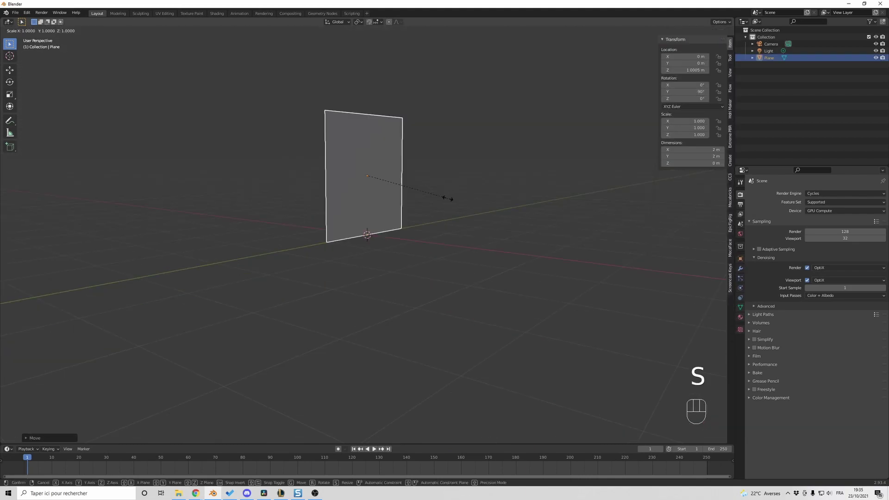
{"action": "key", "text": "y"}
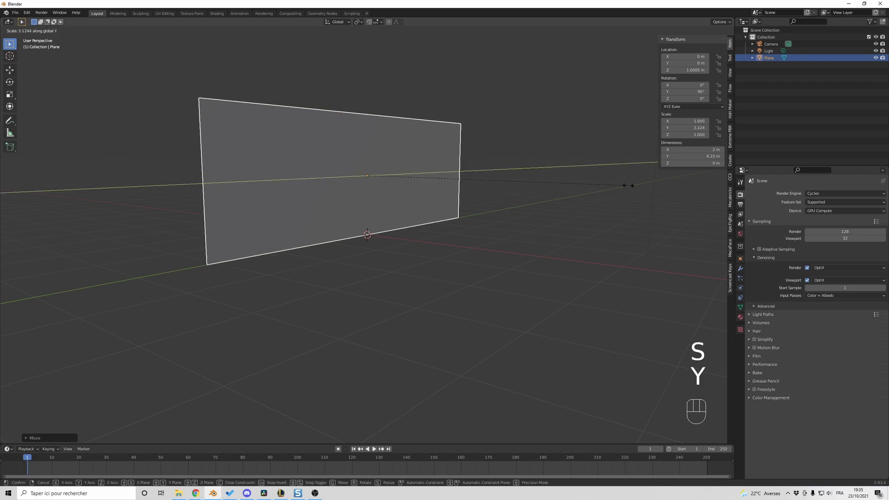
{"action": "left_click", "coordinate": [628, 185]}
{"action": "scroll", "coordinate": [470, 299], "scroll_direction": "down", "scroll_amount": 3}
{"action": "scroll", "coordinate": [471, 299], "scroll_direction": "up", "scroll_amount": 4}
{"action": "left_click", "coordinate": [394, 71]}
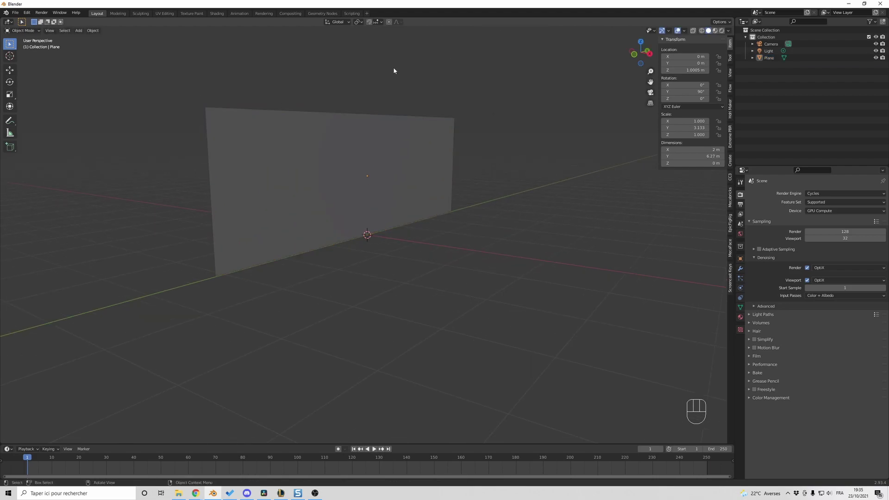
Display the wall plane in material preview shading and hide the sidebar.
{"action": "left_click", "coordinate": [715, 30]}
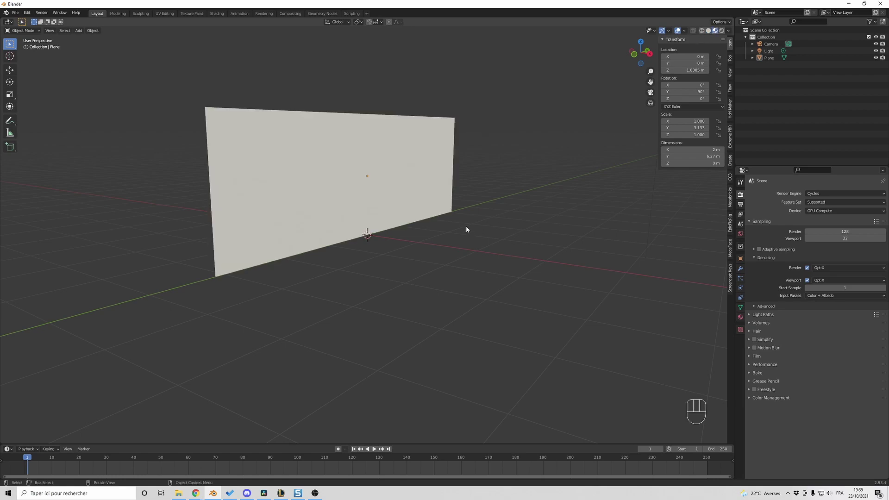
{"action": "key", "text": "n"}
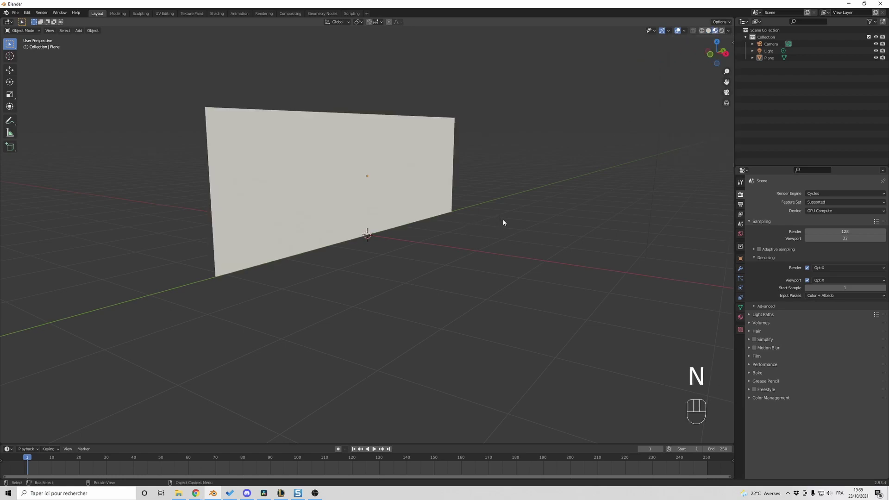
{"action": "middle_click_drag", "start_coordinate": [501, 226], "coordinate": [591, 269]}
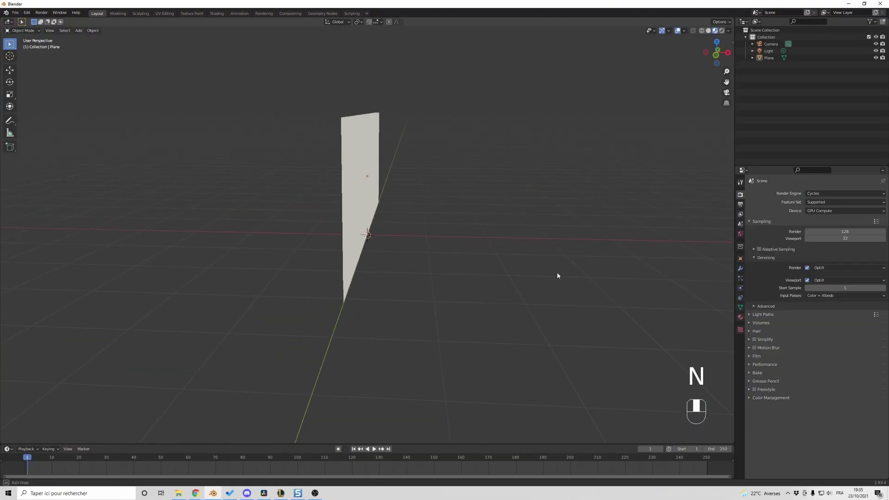
{"action": "middle_click_drag", "start_coordinate": [557, 276], "coordinate": [521, 277]}
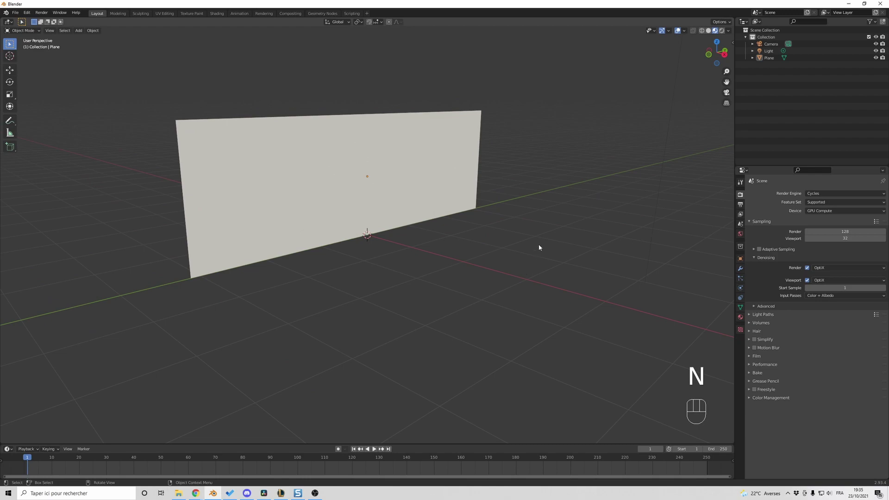
Add the Rusty_corrugated_metal_panel_02 material from Extreme PBR's Metal - Corrugated category to the wall plane.
{"action": "key", "text": "n"}
{"action": "left_click", "coordinate": [730, 137]}
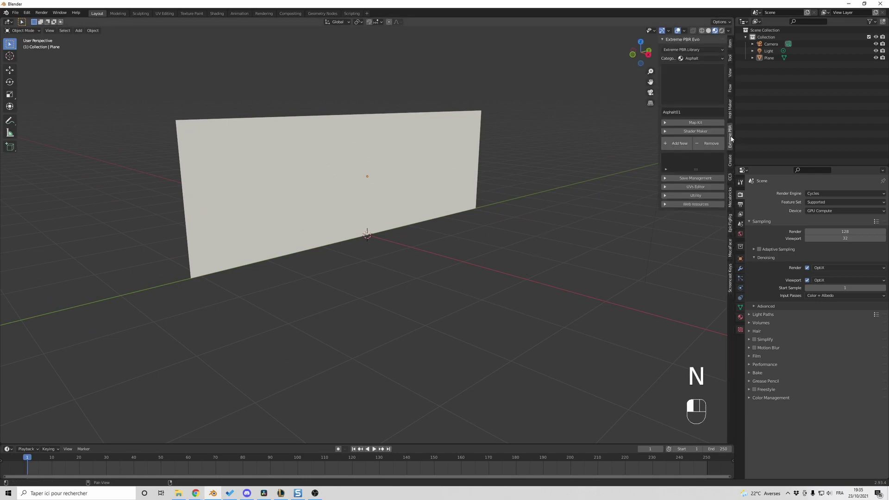
{"action": "left_click", "coordinate": [703, 59]}
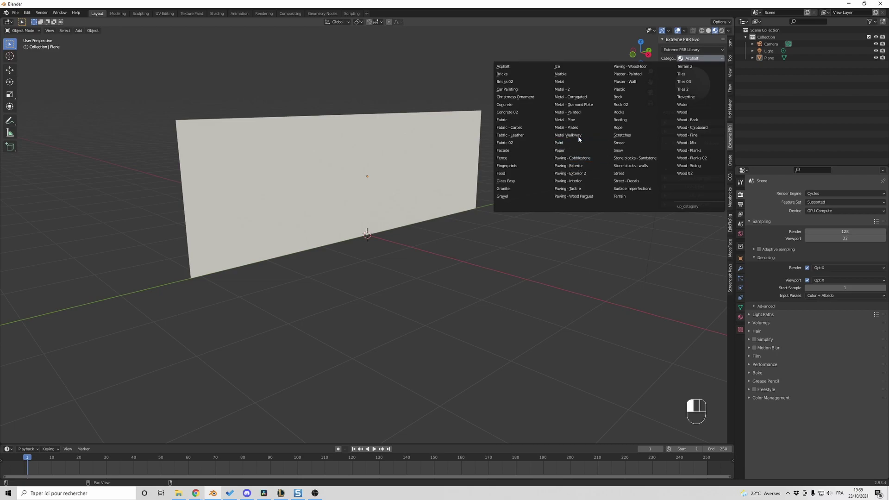
{"action": "left_click", "coordinate": [576, 97]}
{"action": "left_click", "coordinate": [689, 86]}
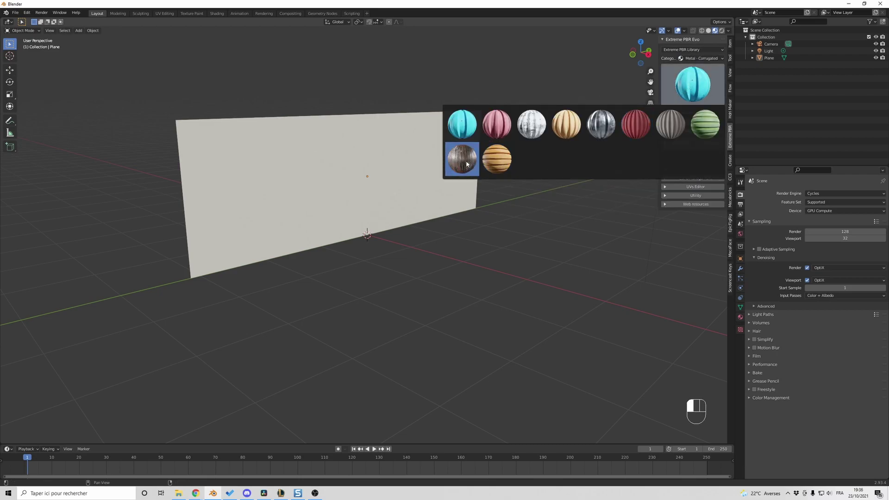
{"action": "left_click", "coordinate": [467, 164]}
{"action": "left_click", "coordinate": [665, 123]}
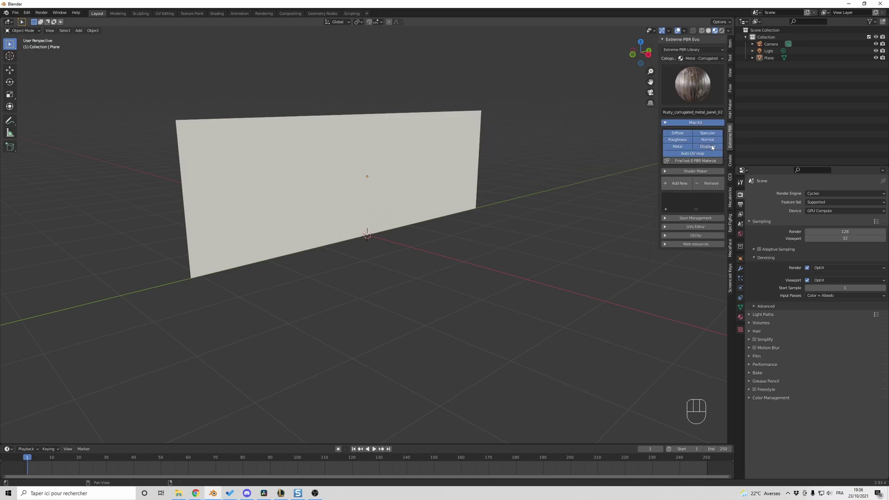
{"action": "left_click", "coordinate": [677, 184]}
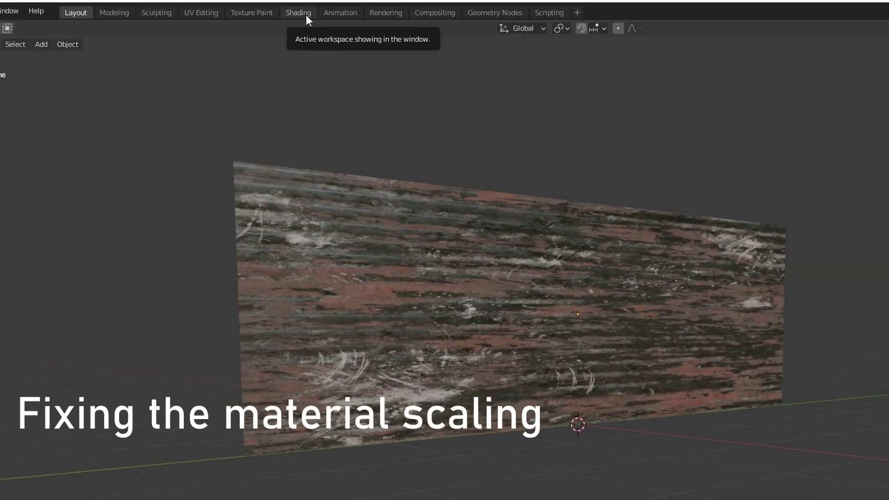
Adjust the rusty metal material's scaling in the Shading workspace so the texture repeats several times across the wall.
{"action": "left_click", "coordinate": [305, 14]}
{"action": "left_click_drag", "start_coordinate": [366, 472], "coordinate": [470, 471]}
{"action": "key", "text": "ctrl+Tab"}
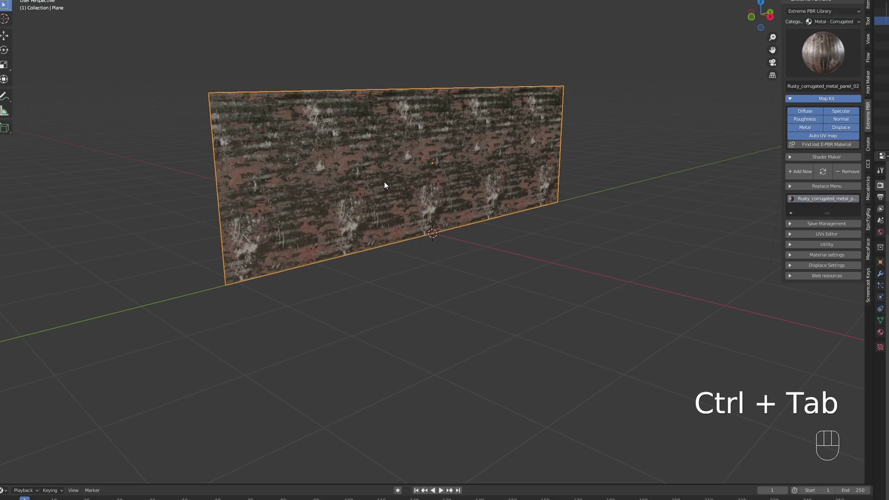
Subdivide the wall plane's mesh with 60 cuts and return to Object Mode.
{"action": "key", "text": "Tab"}
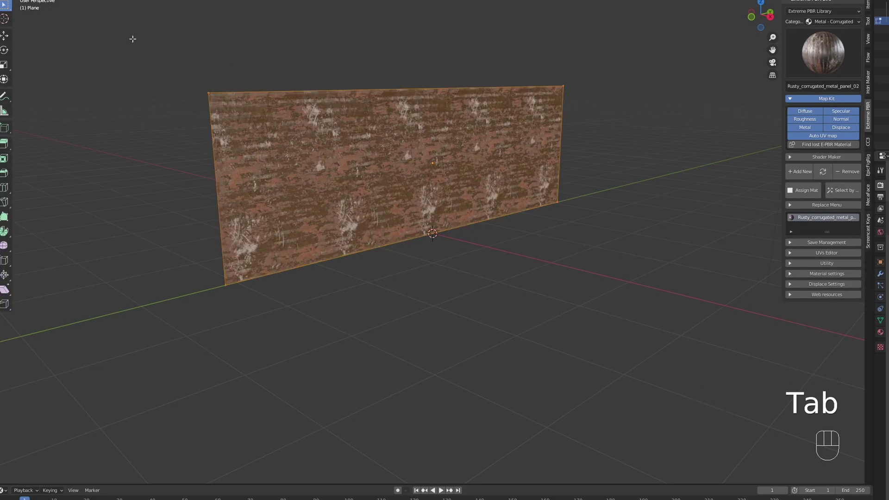
{"action": "right_click", "coordinate": [328, 119]}
{"action": "left_click", "coordinate": [329, 119]}
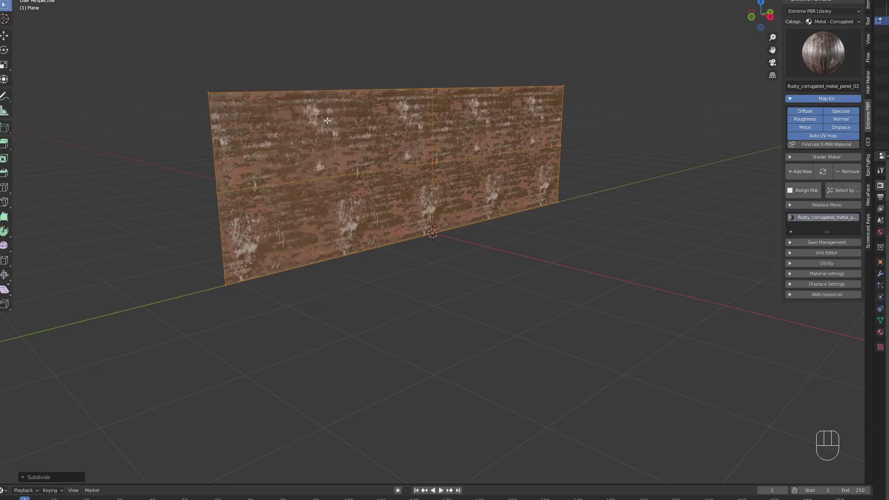
{"action": "left_click", "coordinate": [57, 477]}
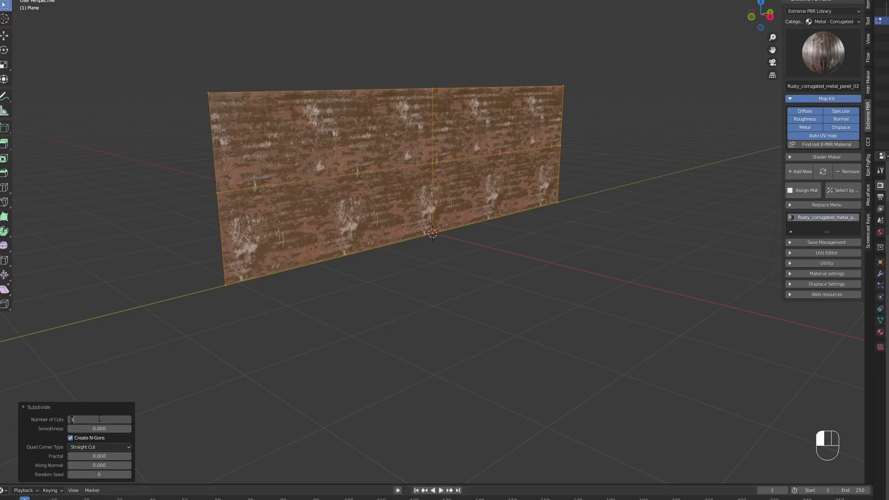
{"action": "key", "text": "Return"}
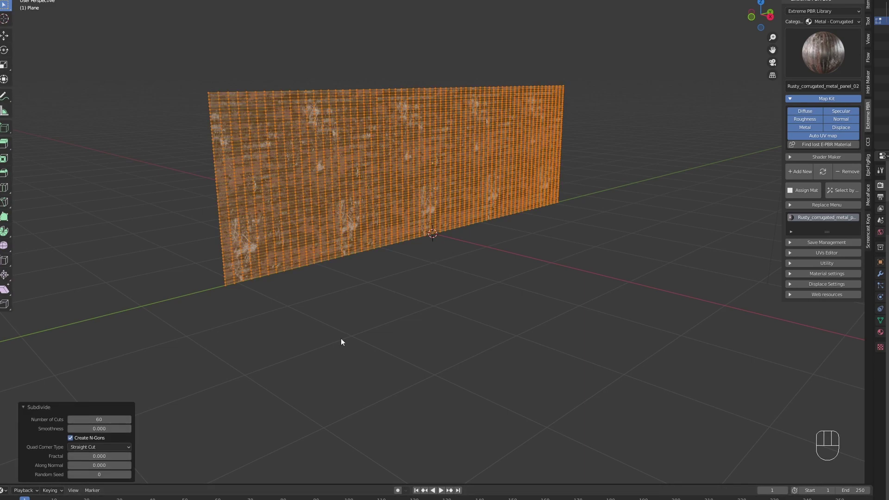
{"action": "key", "text": "Tab"}
{"action": "mouse_move", "coordinate": [355, 329]}
{"action": "middle_mouse_down"}
{"action": "mouse_move", "coordinate": [391, 333]}
{"action": "mouse_move", "coordinate": [363, 324]}
{"action": "middle_mouse_up"}
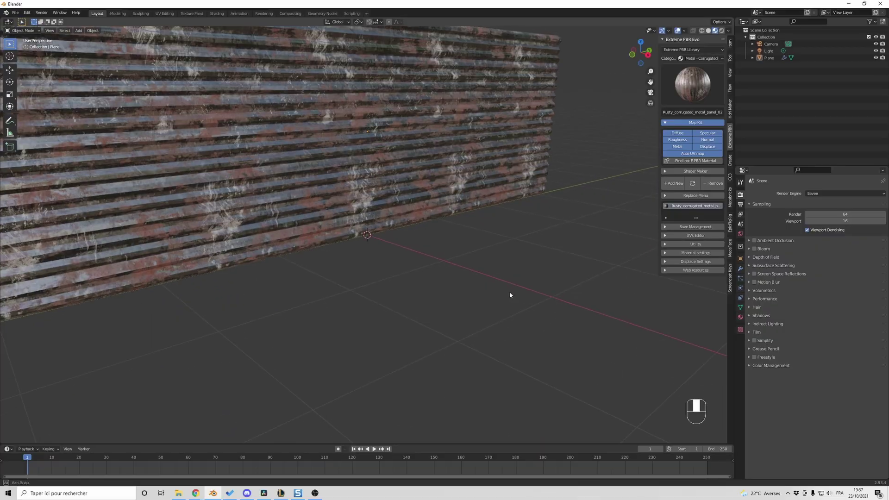
{"action": "middle_click_drag", "start_coordinate": [509, 293], "coordinate": [542, 290]}
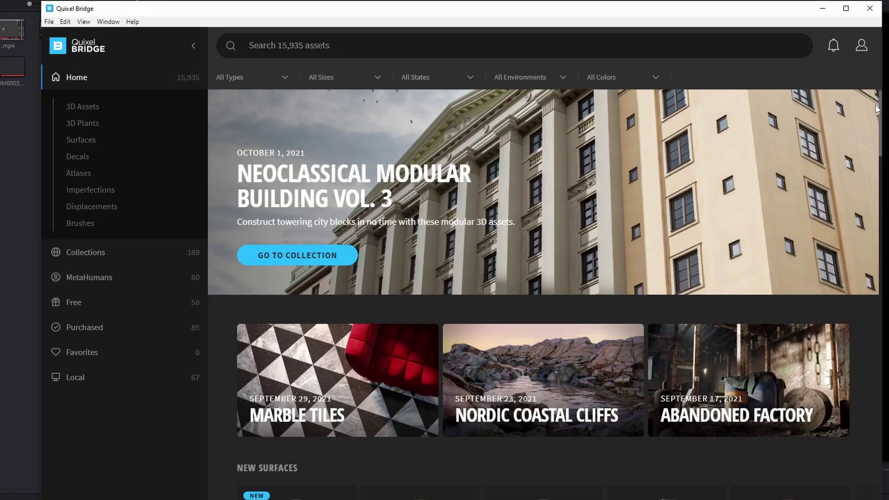
Browse the assets on Quixel Bridge's home page and open the MetaHumans category.
{"action": "scroll", "coordinate": [880, 131], "scroll_direction": "down", "scroll_amount": 3}
{"action": "left_click_drag", "start_coordinate": [879, 131], "coordinate": [870, 318]}
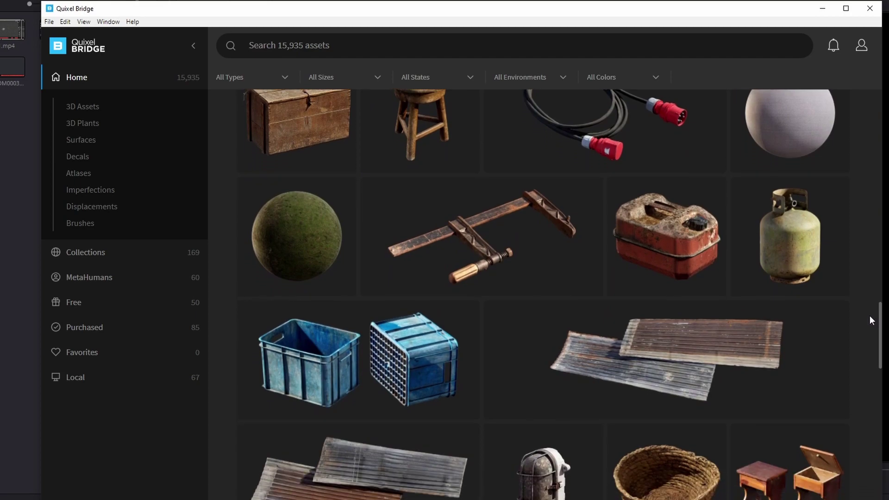
{"action": "left_click", "coordinate": [91, 279]}
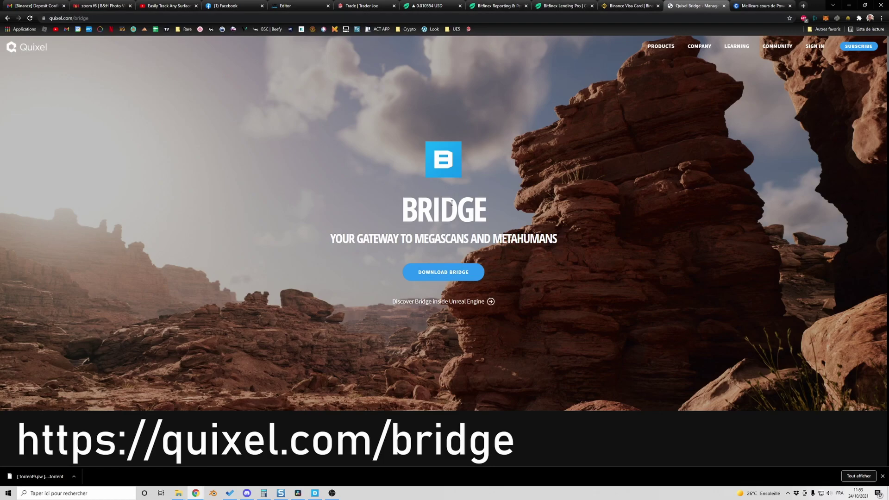
Try to download Bridge from quixel.com/bridge and close the download manager.
{"action": "left_click", "coordinate": [451, 274]}
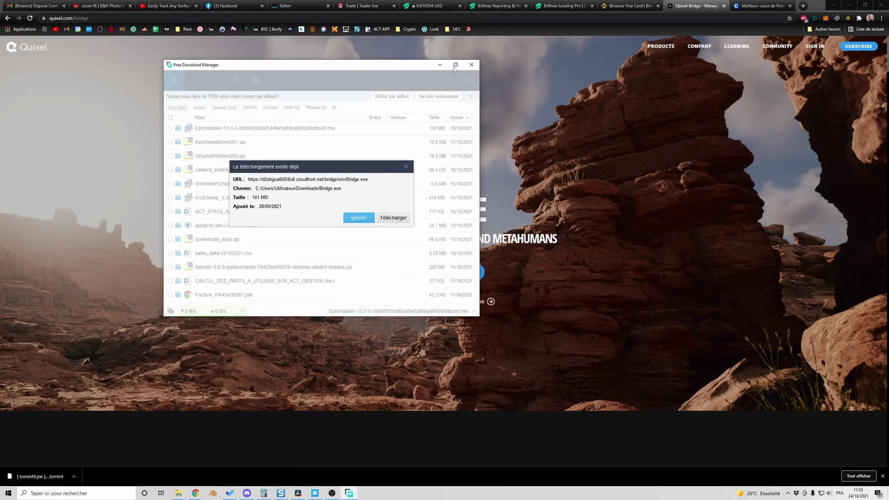
{"action": "left_click", "coordinate": [473, 65]}
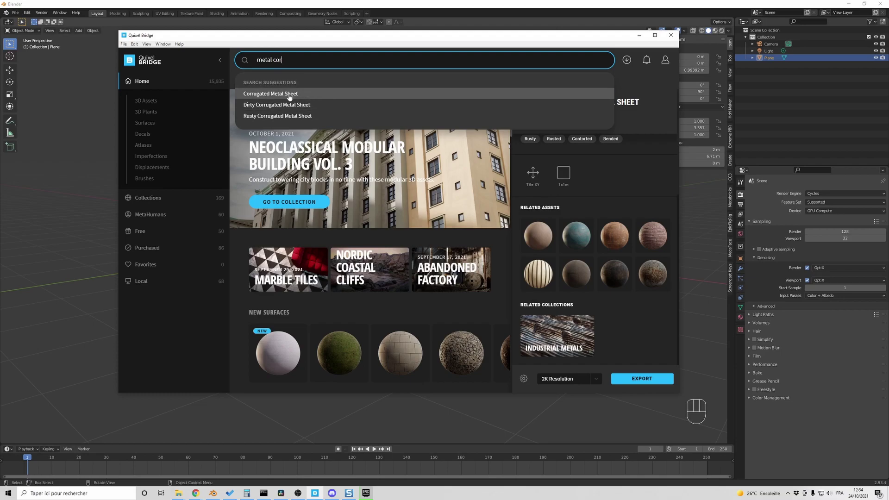
Search Quixel Bridge for Corrugated Metal Sheet, narrow to surfaces, and select the grey Dirty Corrugated Metal Sheet.
{"action": "left_click", "coordinate": [287, 95]}
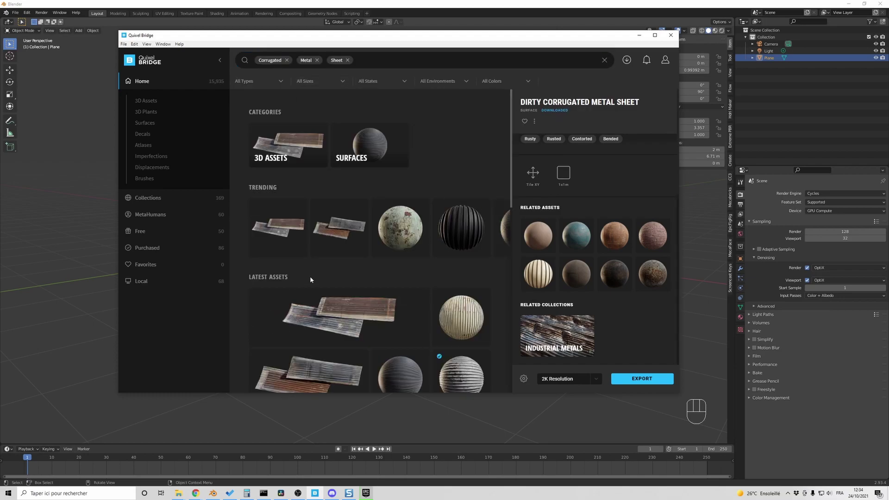
{"action": "left_click", "coordinate": [371, 150]}
{"action": "double_click", "coordinate": [402, 36]}
{"action": "scroll", "coordinate": [456, 232], "scroll_direction": "down", "scroll_amount": 3}
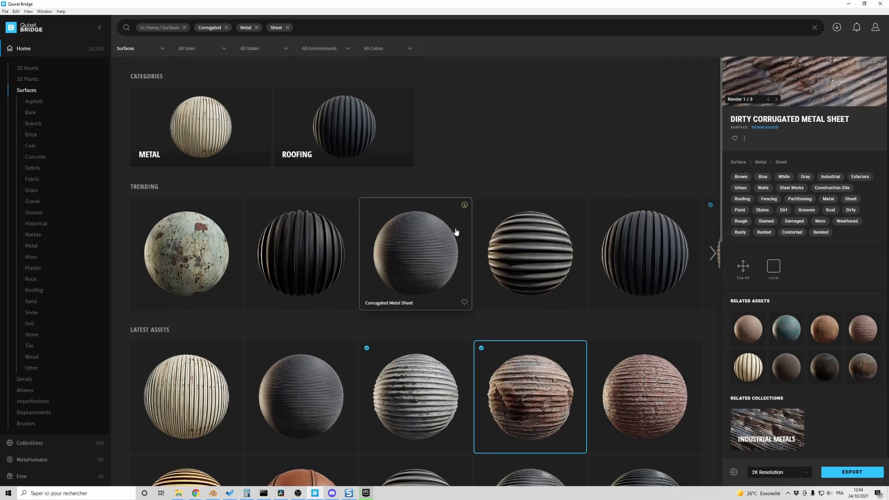
{"action": "scroll", "coordinate": [347, 287], "scroll_direction": "up", "scroll_amount": 1}
{"action": "left_click", "coordinate": [408, 287]}
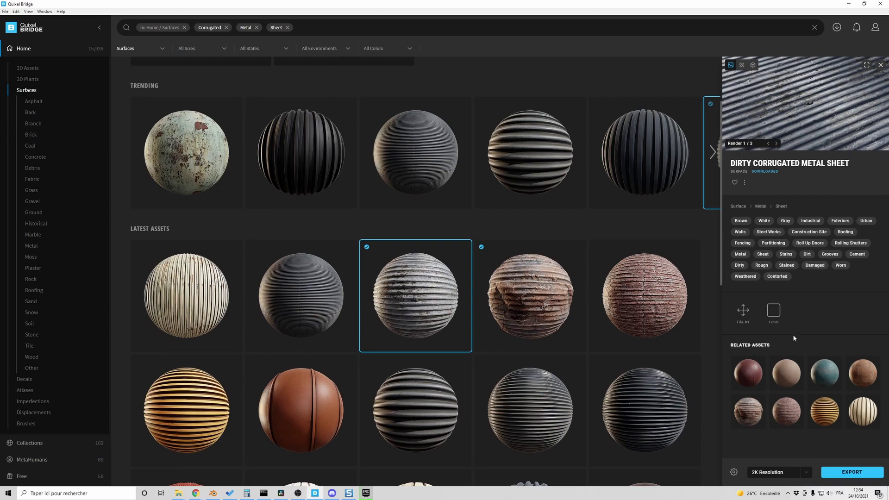
Export the selected Dirty Corrugated Metal Sheet surface to Blender at 2K resolution.
{"action": "left_click", "coordinate": [794, 472]}
{"action": "left_click", "coordinate": [773, 444]}
{"action": "left_click", "coordinate": [858, 476]}
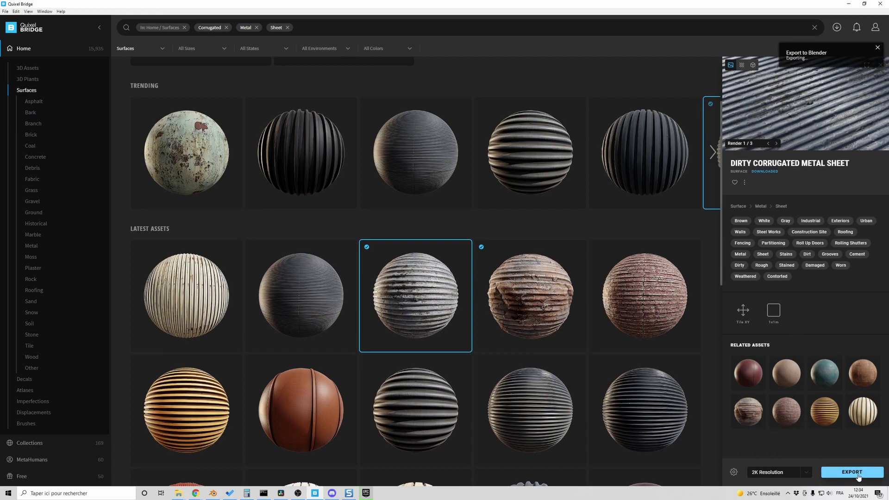
{"action": "left_click", "coordinate": [858, 477]}
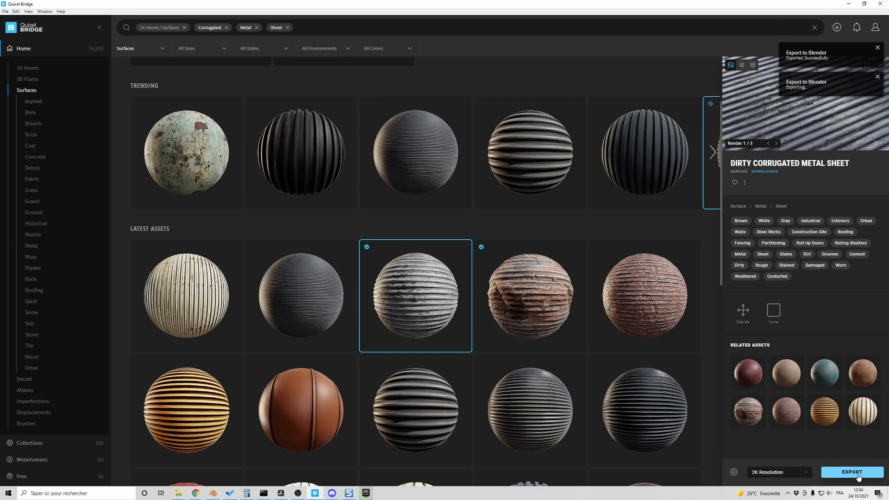
Switch to Blender, show the plane in material preview and assign it the imported Dirty_Corrugated_Metal material.
{"action": "left_click", "coordinate": [217, 494]}
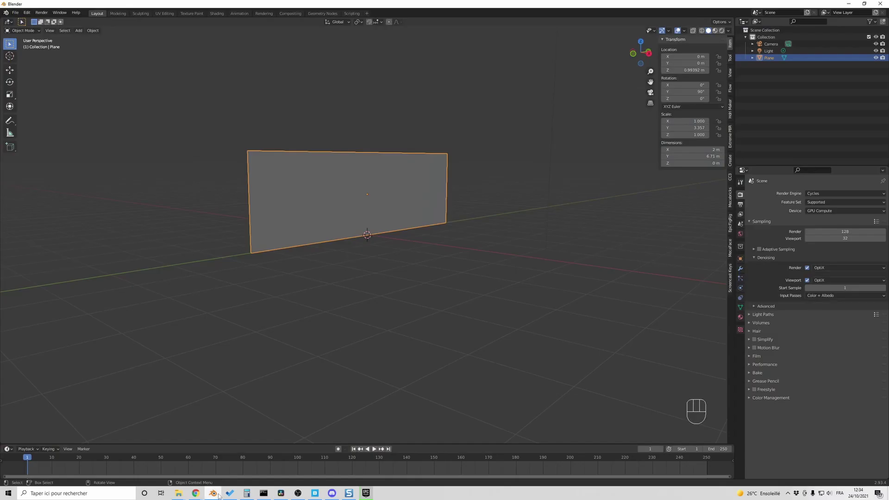
{"action": "left_click", "coordinate": [716, 31]}
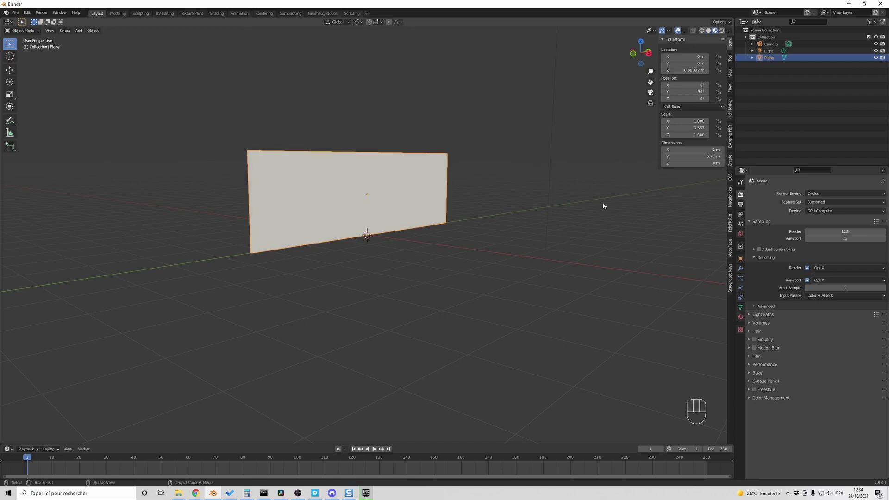
{"action": "left_click", "coordinate": [740, 317]}
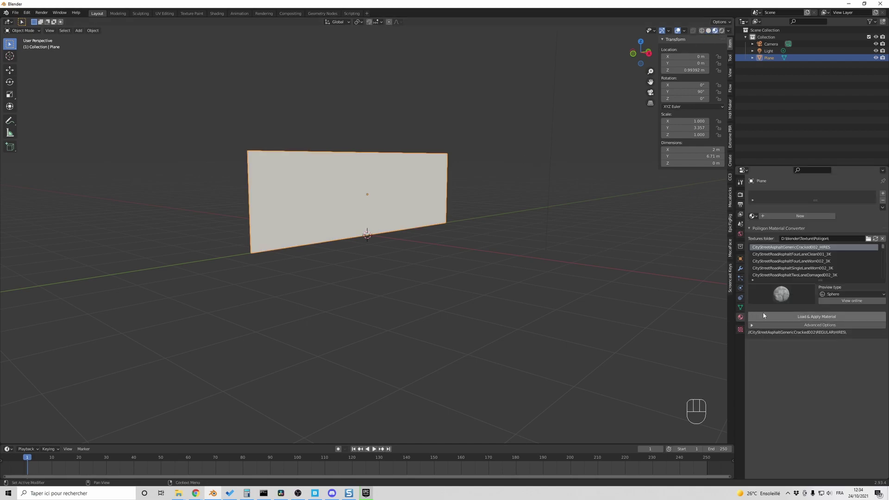
{"action": "left_click", "coordinate": [754, 217]}
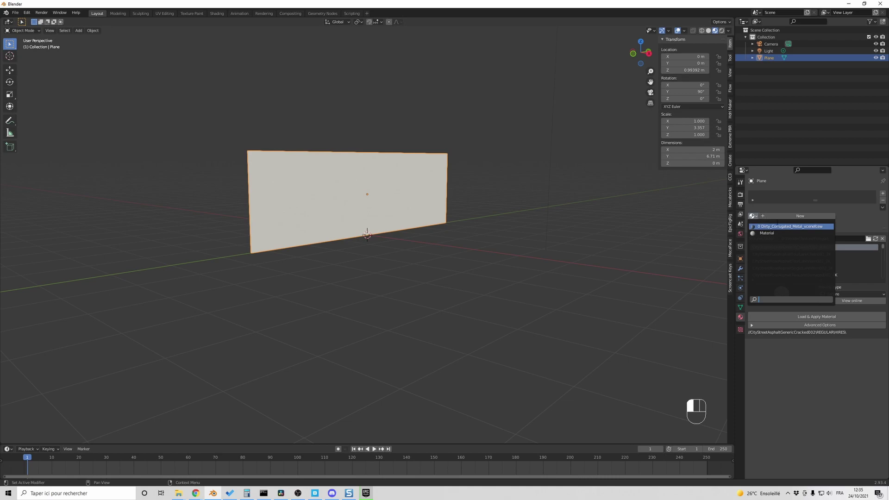
{"action": "left_click", "coordinate": [793, 227]}
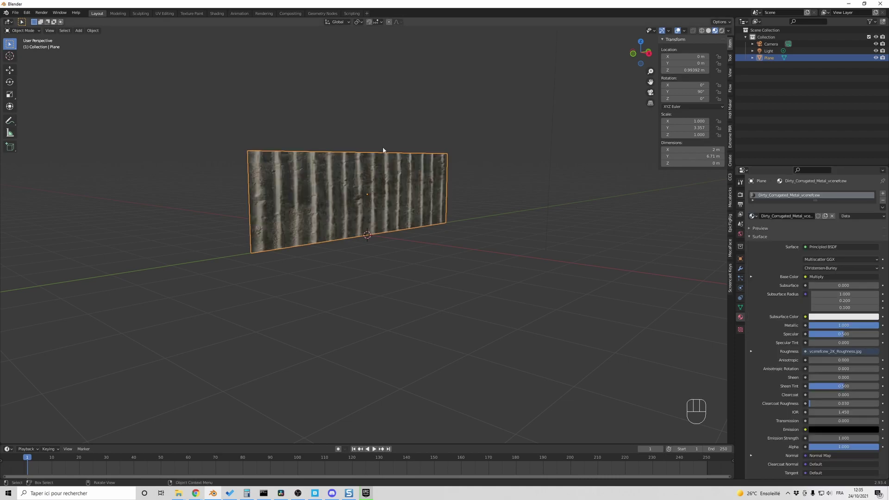
Set the Z rotation of the corrugated metal material's Mapping node to 90° so the ridges run horizontally.
{"action": "mouse_move", "coordinate": [292, 89]}
{"action": "middle_mouse_down"}
{"action": "mouse_move", "coordinate": [258, 54]}
{"action": "mouse_move", "coordinate": [323, 204]}
{"action": "mouse_move", "coordinate": [316, 194]}
{"action": "middle_mouse_up"}
{"action": "left_click", "coordinate": [217, 13]}
{"action": "middle_click_drag", "start_coordinate": [293, 389], "coordinate": [404, 378]}
{"action": "type", "text": "90"}
{"action": "key", "text": "Return"}
{"action": "scroll", "coordinate": [422, 233], "scroll_direction": "up", "scroll_amount": 5}
{"action": "mouse_move", "coordinate": [421, 232]}
{"action": "middle_mouse_down"}
{"action": "mouse_move", "coordinate": [400, 205]}
{"action": "mouse_move", "coordinate": [428, 223]}
{"action": "middle_mouse_up"}
{"action": "mouse_move", "coordinate": [323, 420]}
{"action": "left_mouse_down", "text": "shift"}
{"action": "mouse_move", "coordinate": [298, 420]}
{"action": "mouse_move", "coordinate": [314, 427]}
{"action": "left_mouse_up", "text": "shift"}
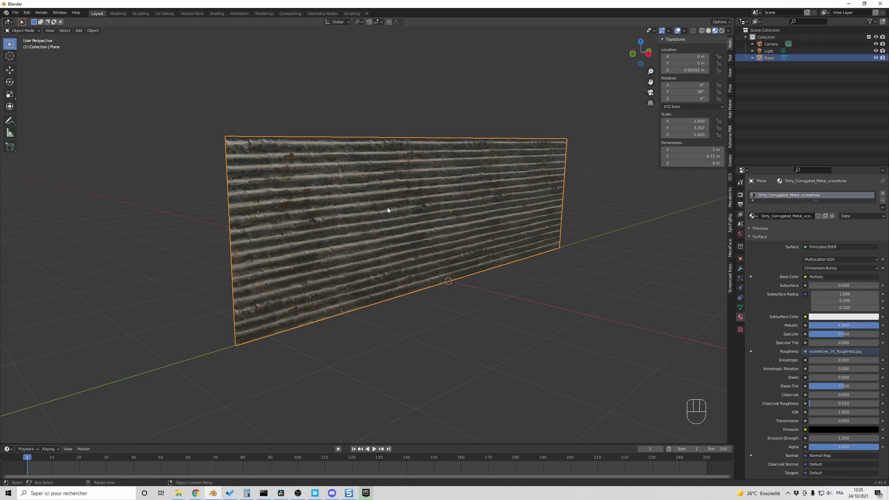
Subdivide the wall plane's mesh with 60 cuts.
{"action": "key", "text": "Tab"}
{"action": "right_click", "coordinate": [387, 208]}
{"action": "left_click", "coordinate": [387, 207]}
{"action": "left_click", "coordinate": [39, 438]}
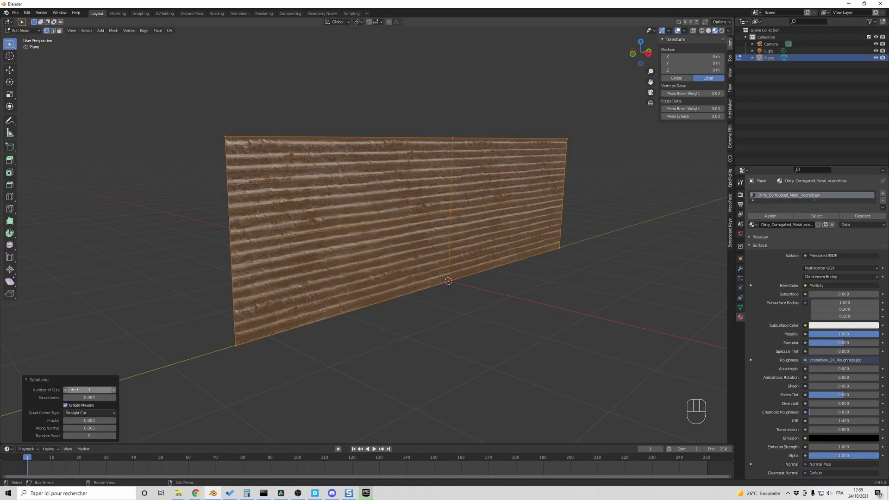
{"action": "left_click", "coordinate": [76, 389]}
{"action": "type", "text": "60"}
{"action": "key", "text": "Return"}
{"action": "key", "text": "Tab"}
Add a Displacement node below the Normal Map node in the corrugated metal material.
{"action": "left_click", "coordinate": [217, 13]}
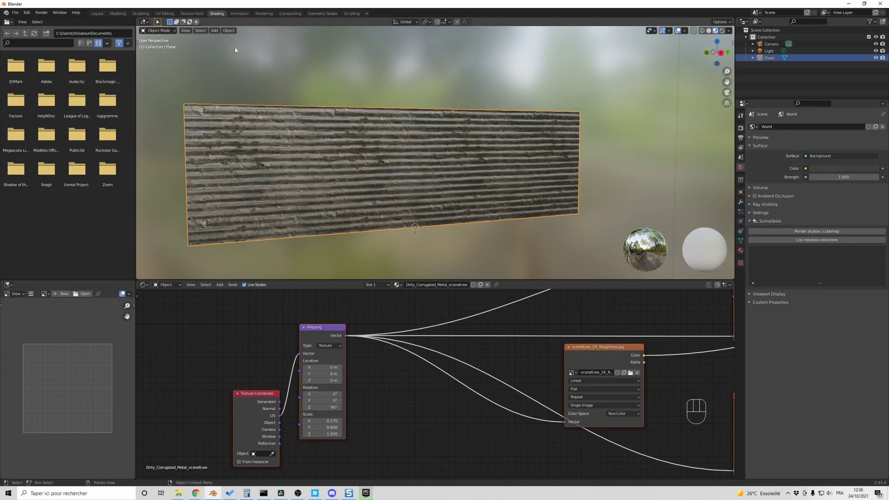
{"action": "scroll", "coordinate": [385, 380], "scroll_direction": "up", "scroll_amount": 3}
{"action": "middle_click_drag", "start_coordinate": [523, 391], "coordinate": [305, 363]}
{"action": "middle_click_drag", "start_coordinate": [485, 380], "coordinate": [383, 368]}
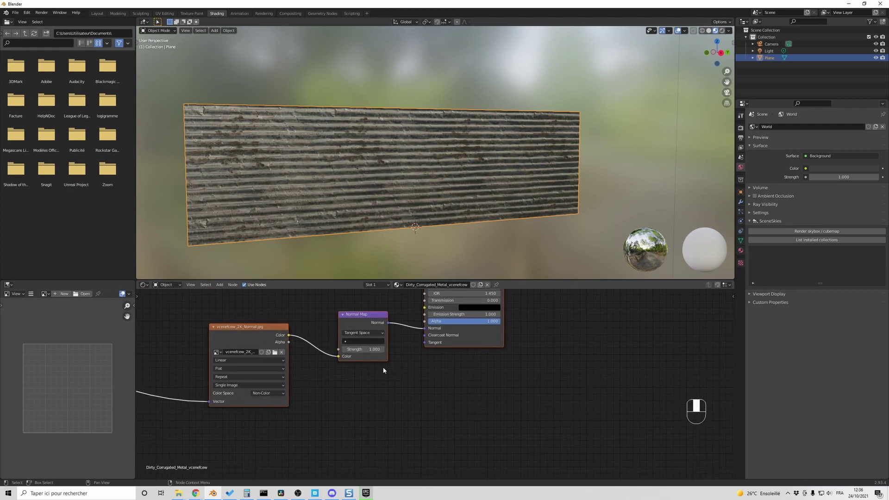
{"action": "scroll", "coordinate": [394, 372], "scroll_direction": "down", "scroll_amount": 1}
{"action": "key", "text": "shift+a"}
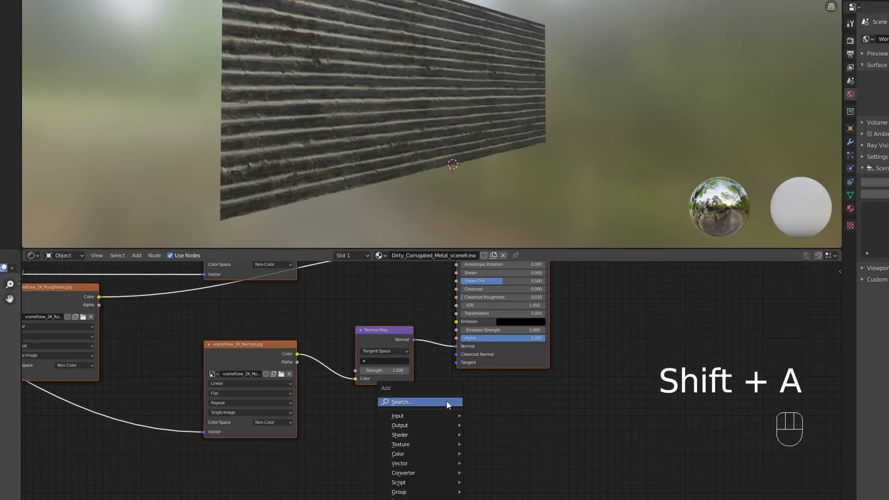
{"action": "left_click", "coordinate": [446, 401]}
{"action": "type", "text": "displ"}
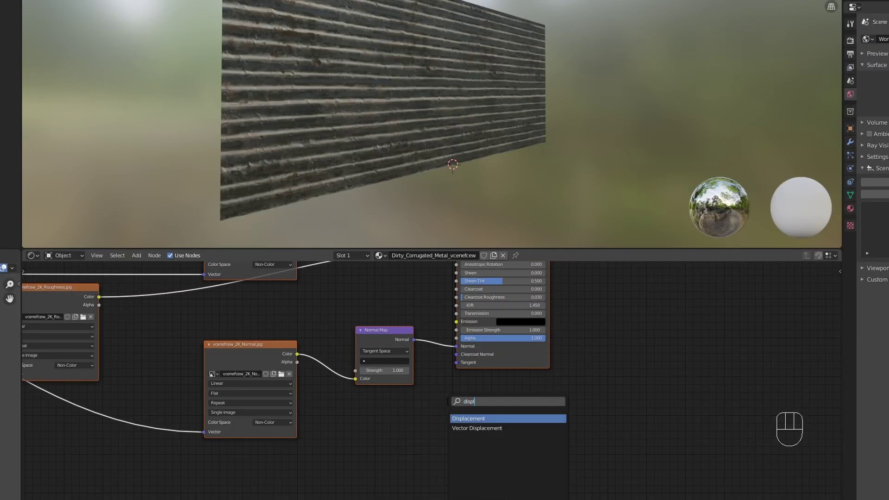
{"action": "key", "text": "Return"}
{"action": "left_click", "coordinate": [419, 409]}
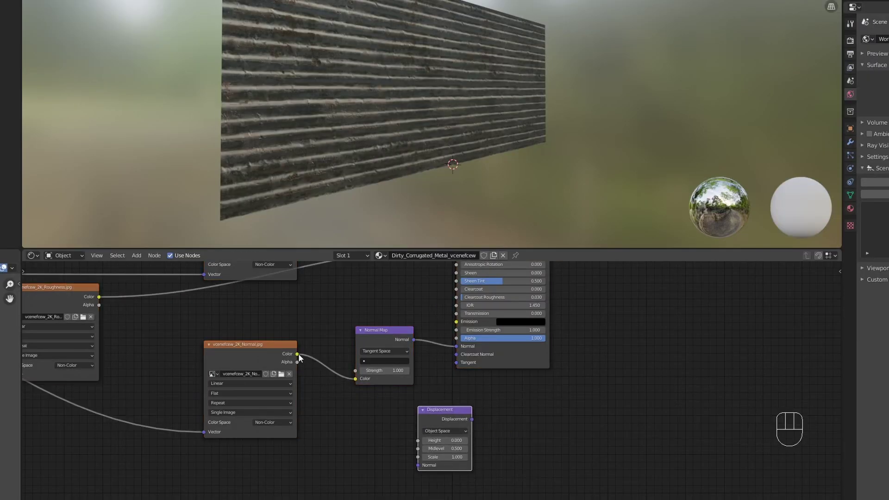
Link the normal texture's Color to the Displacement node's Height, and its output to the Material Output's Displacement.
{"action": "scroll", "coordinate": [528, 439], "scroll_direction": "down", "scroll_amount": 9}
{"action": "left_click_drag", "start_coordinate": [515, 272], "coordinate": [536, 411]}
{"action": "scroll", "coordinate": [533, 413], "scroll_direction": "up", "scroll_amount": 12}
{"action": "left_click_drag", "start_coordinate": [482, 427], "coordinate": [654, 485]}
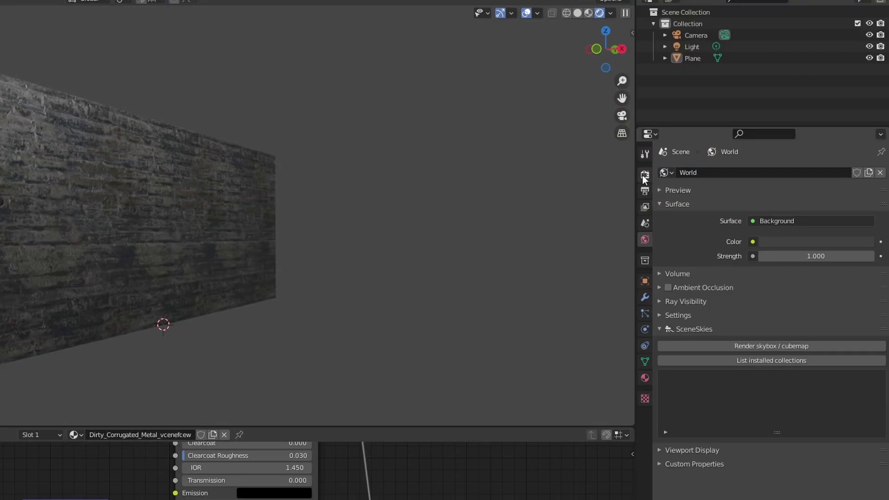
Set the Cycles feature set to Experimental.
{"action": "left_click", "coordinate": [644, 175]}
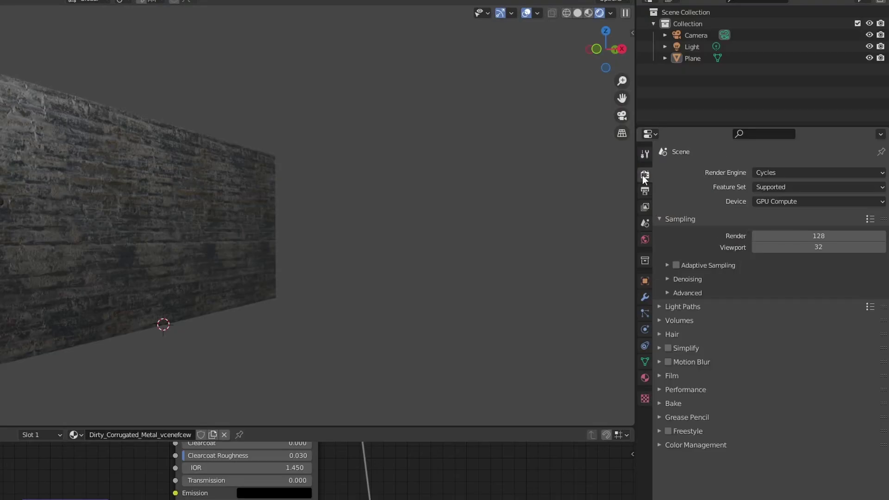
{"action": "left_click", "coordinate": [785, 186]}
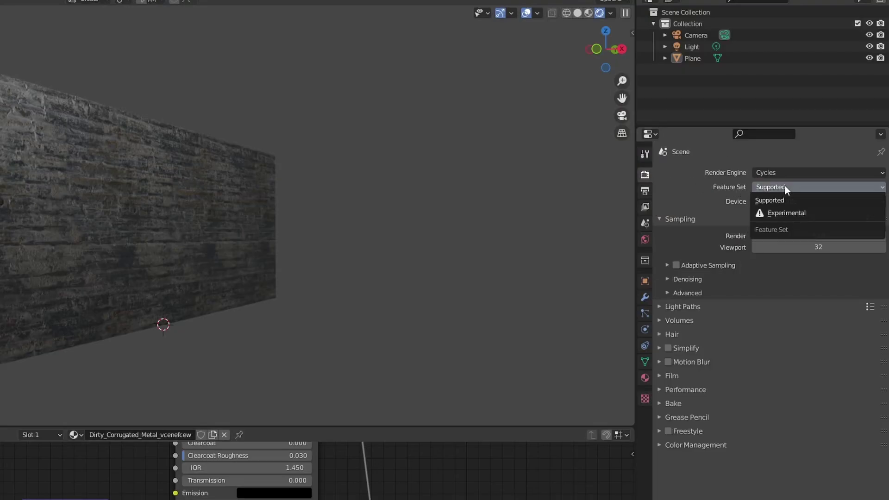
{"action": "left_click", "coordinate": [783, 211]}
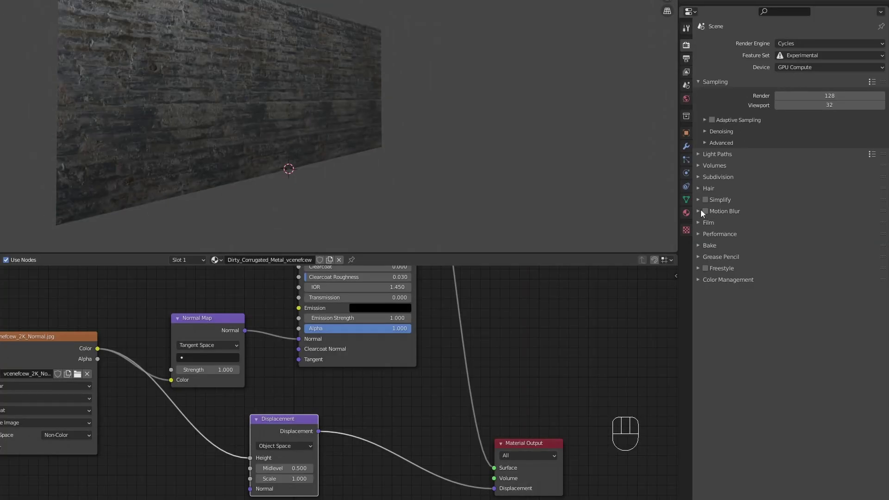
Set the wall material's surface displacement method to Displacement and Bump.
{"action": "left_click", "coordinate": [686, 212]}
{"action": "scroll", "coordinate": [752, 375], "scroll_direction": "down", "scroll_amount": 10}
{"action": "left_click", "coordinate": [699, 337]}
{"action": "scroll", "coordinate": [804, 407], "scroll_direction": "down", "scroll_amount": 3}
{"action": "left_click", "coordinate": [815, 342]}
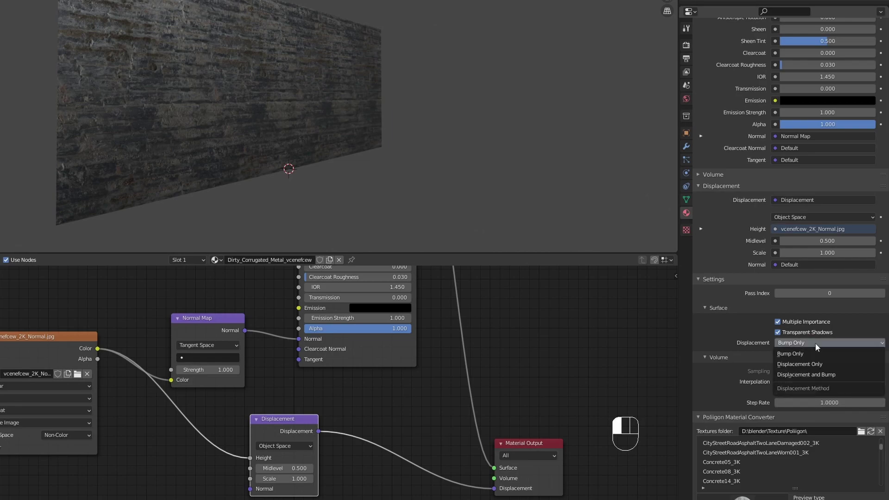
{"action": "left_click", "coordinate": [812, 375]}
Set the Displacement node's scale to 0.01 and inspect the wall from the side.
{"action": "key", "text": "BackSpace"}
{"action": "key", "text": "BackSpace"}
{"action": "key", "text": "BackSpace"}
{"action": "type", "text": "0.01"}
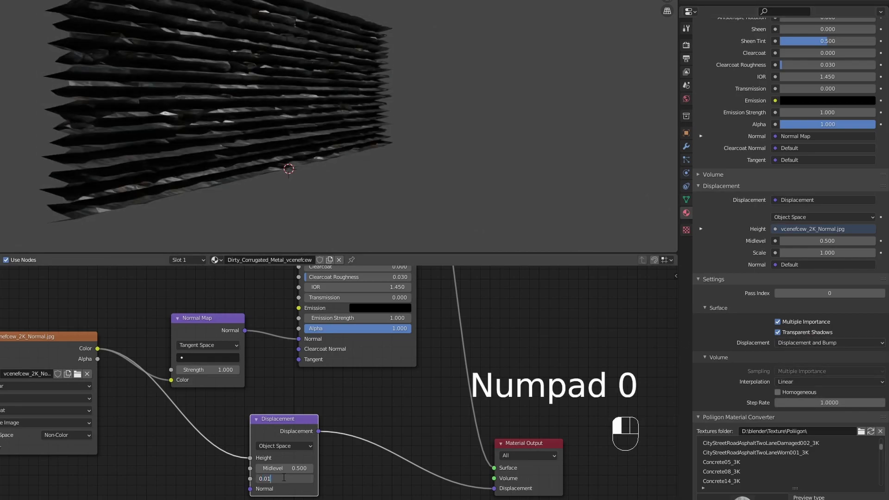
{"action": "key", "text": "Return"}
{"action": "middle_click_drag", "start_coordinate": [139, 229], "coordinate": [193, 204]}
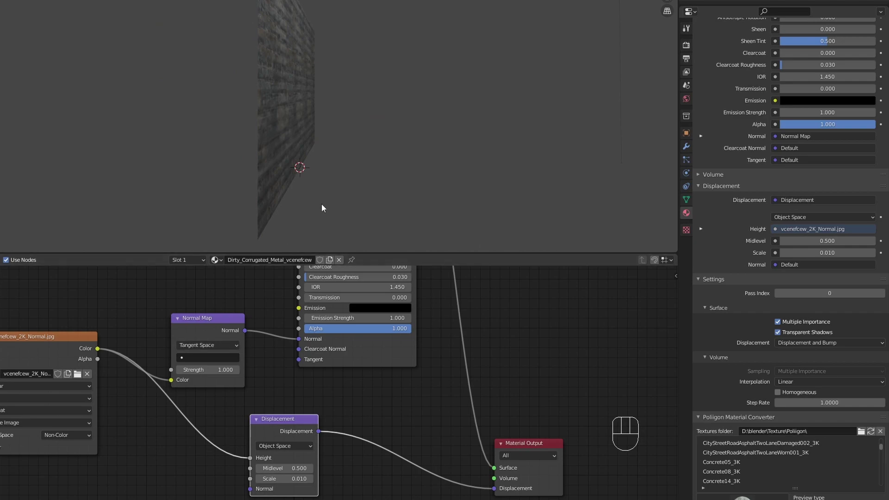
Set the Displacement node's scale to 0.03, inspect the wall's relief and fine-tune the scale.
{"action": "double_click", "coordinate": [284, 478]}
{"action": "type", "text": "0.03"}
{"action": "key", "text": "Return"}
{"action": "middle_click_drag", "start_coordinate": [370, 187], "coordinate": [431, 182]}
{"action": "double_click", "coordinate": [295, 478]}
{"action": "type", "text": "0.0"}
{"action": "middle_click_drag", "start_coordinate": [352, 116], "coordinate": [378, 165]}
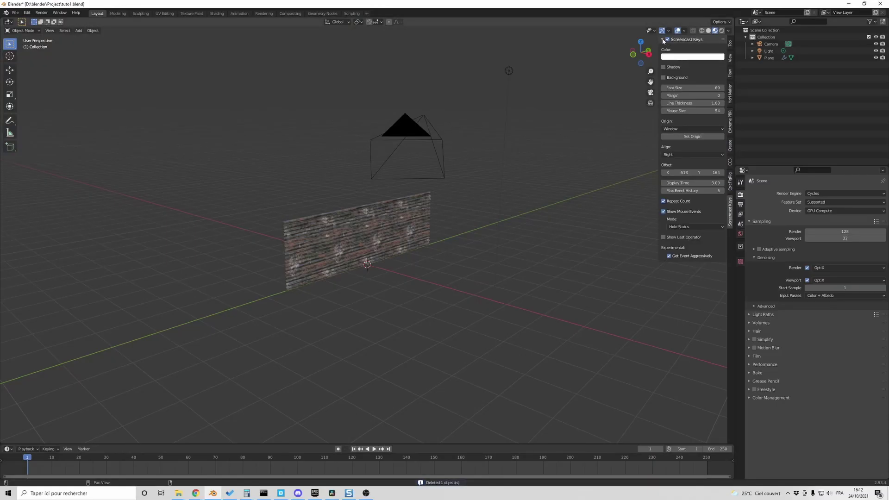
Add a plane at the foot of the wall and scale it up into a ground extending far beyond the wall.
{"action": "left_click", "coordinate": [662, 40]}
{"action": "key", "text": "shift+a"}
{"action": "mouse_move", "coordinate": [483, 320]}
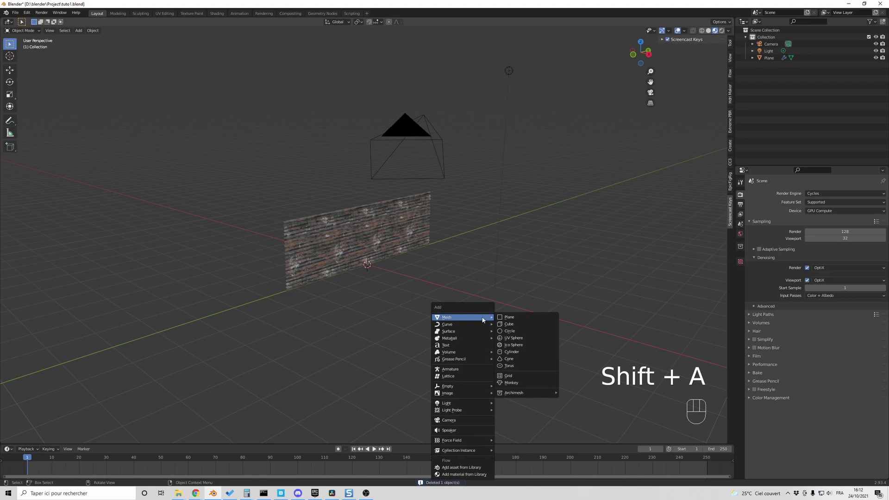
{"action": "left_click", "coordinate": [517, 318]}
{"action": "key", "text": "s"}
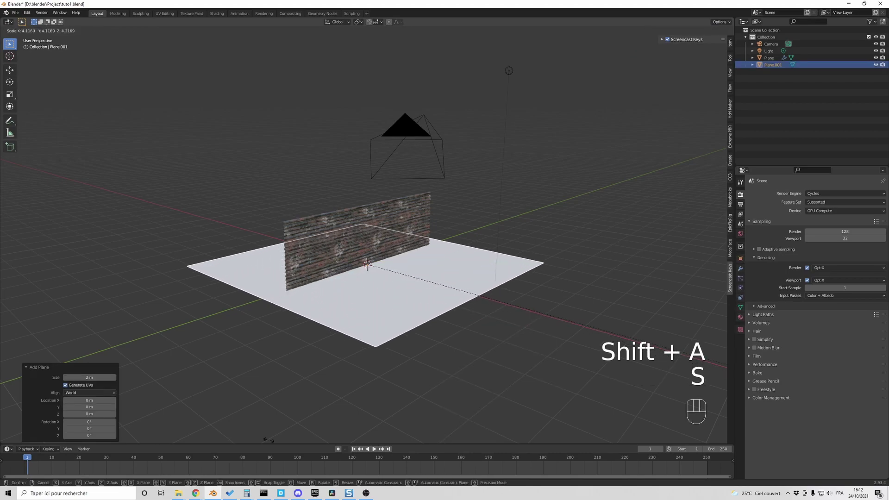
{"action": "left_click", "coordinate": [278, 109]}
{"action": "left_click", "coordinate": [594, 197]}
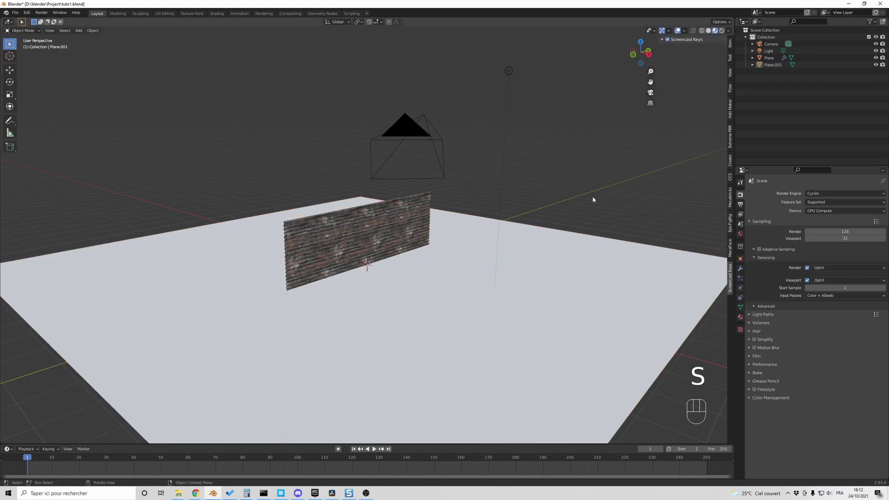
{"action": "scroll", "coordinate": [462, 337], "scroll_direction": "down", "scroll_amount": 2}
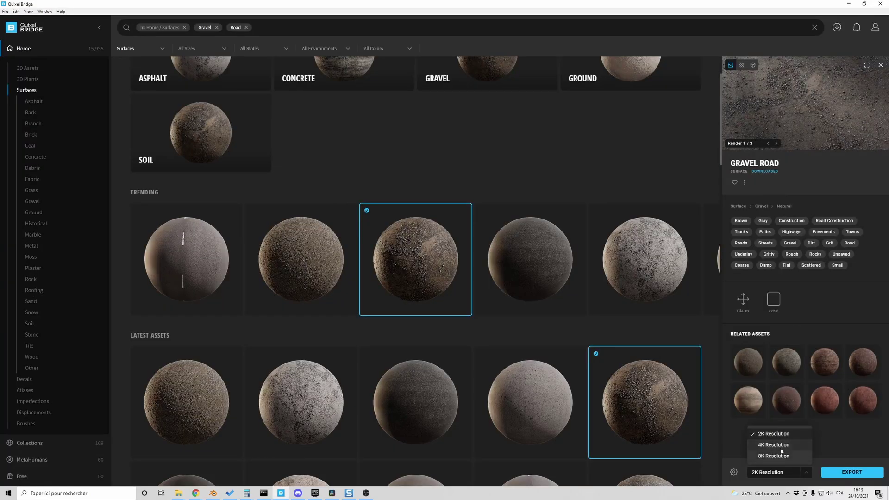
Export the Gravel Road surface from Quixel Bridge to Blender at 4K resolution.
{"action": "left_click", "coordinate": [781, 446]}
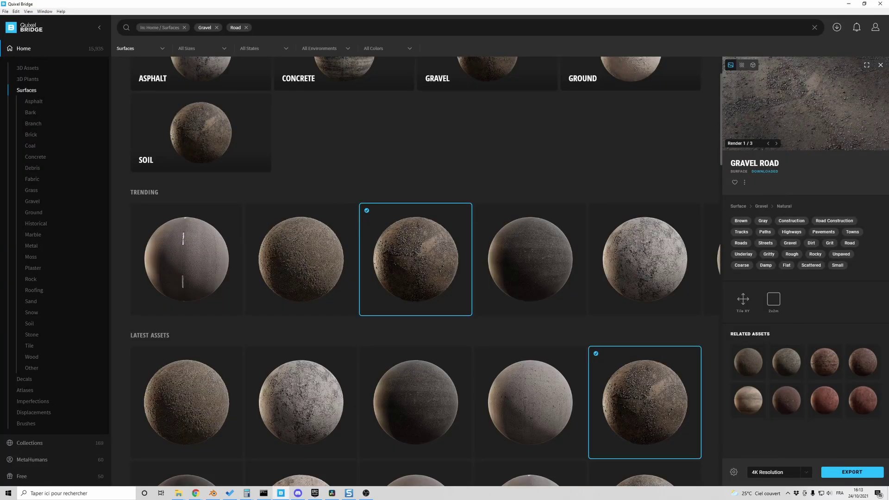
{"action": "left_click", "coordinate": [801, 472]}
{"action": "left_click", "coordinate": [779, 460]}
{"action": "left_click", "coordinate": [852, 472]}
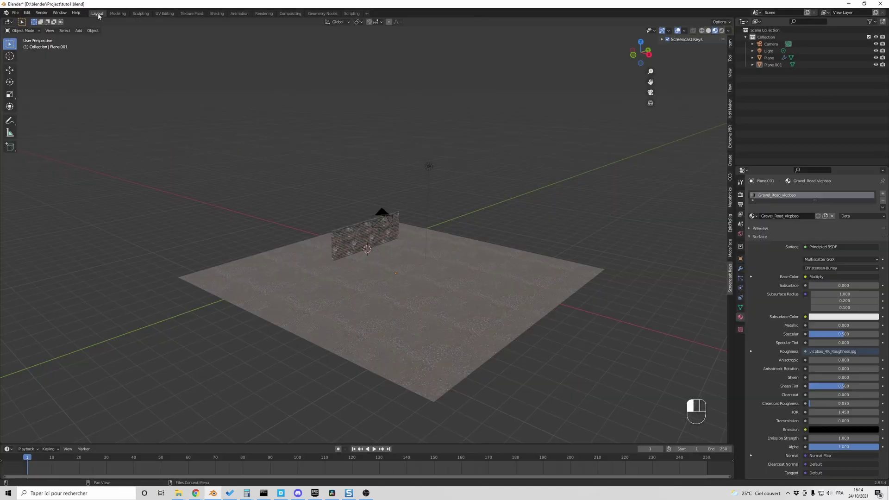
Select the scene camera and align it to a low view of the corrugated wall and gravel ground.
{"action": "middle_click_drag", "start_coordinate": [399, 231], "coordinate": [453, 242]}
{"action": "left_click", "coordinate": [771, 44]}
{"action": "scroll", "coordinate": [389, 286], "scroll_direction": "up", "scroll_amount": 8}
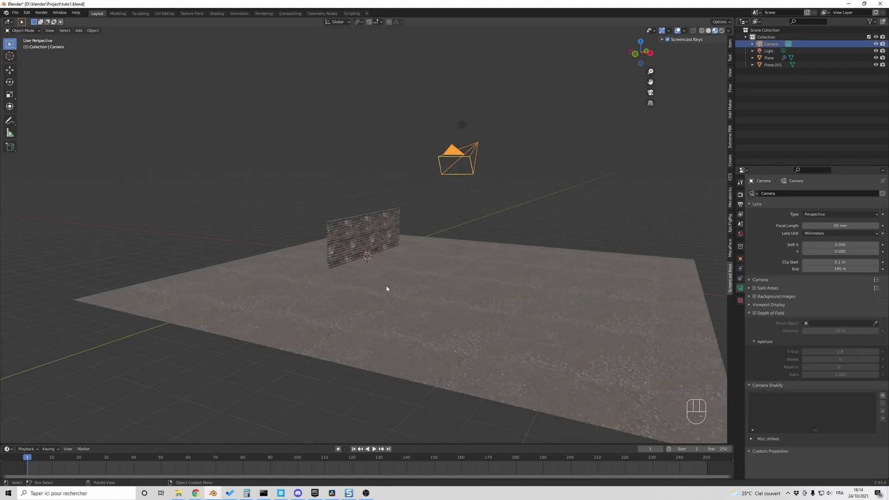
{"action": "middle_click_drag", "start_coordinate": [388, 285], "coordinate": [388, 277]}
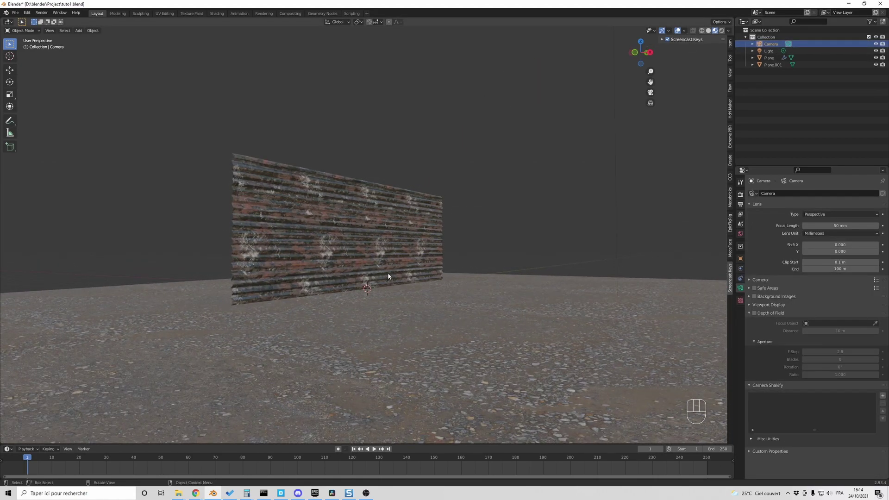
{"action": "key", "text": "ctrl+alt+KP_0"}
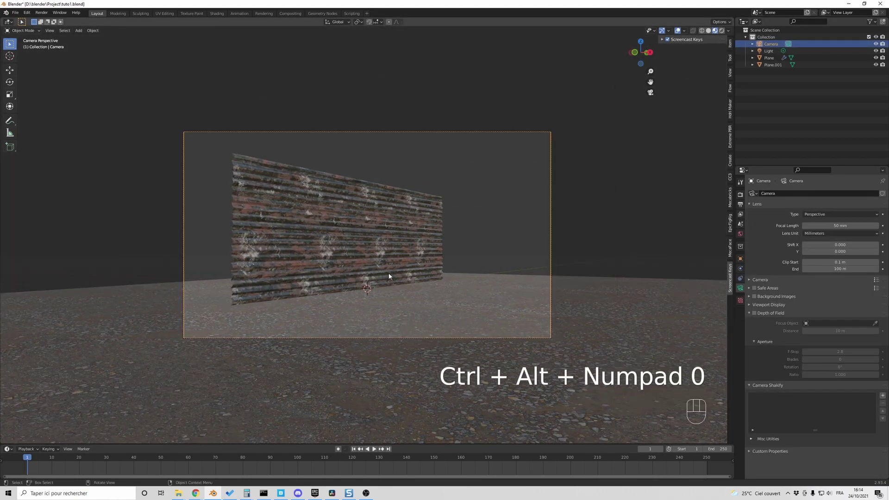
{"action": "middle_click_drag", "start_coordinate": [391, 296], "coordinate": [392, 298]}
{"action": "key", "text": "ctrl+alt+KP_0"}
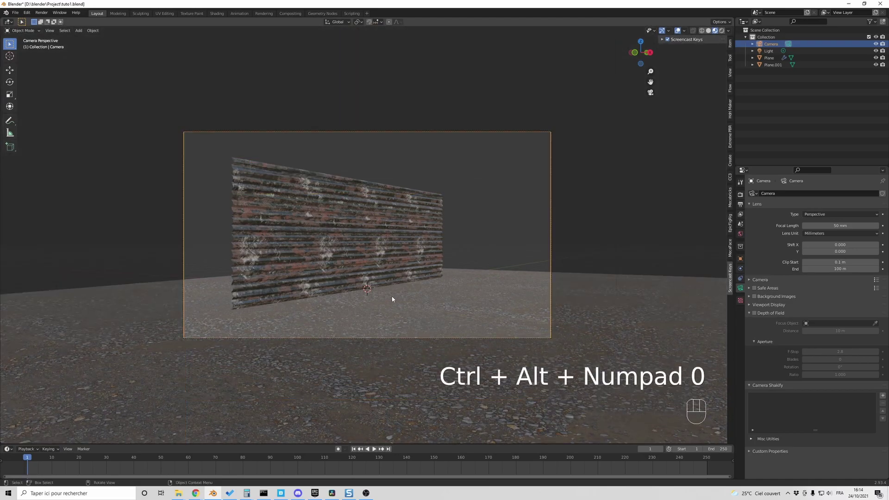
Reframe the camera closer to the wall with Camera to View locked, and save the file.
{"action": "key", "text": "n"}
{"action": "key", "text": "n"}
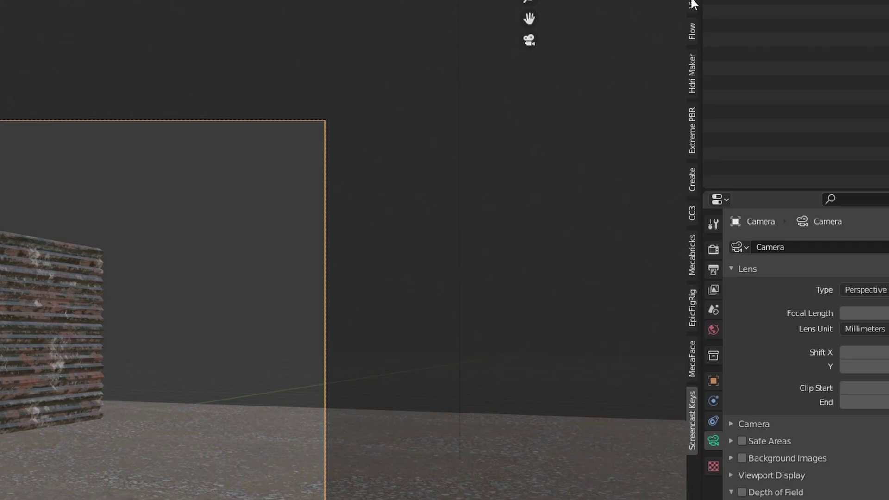
{"action": "left_click", "coordinate": [731, 73]}
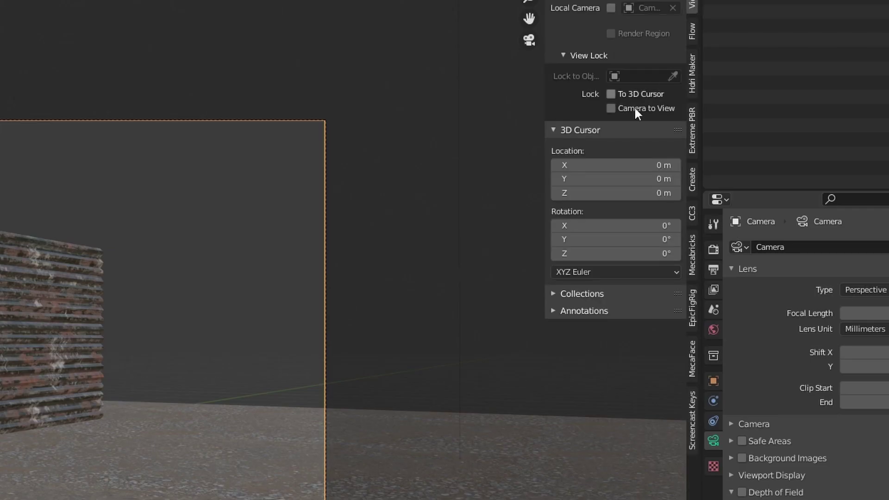
{"action": "left_click", "coordinate": [611, 108]}
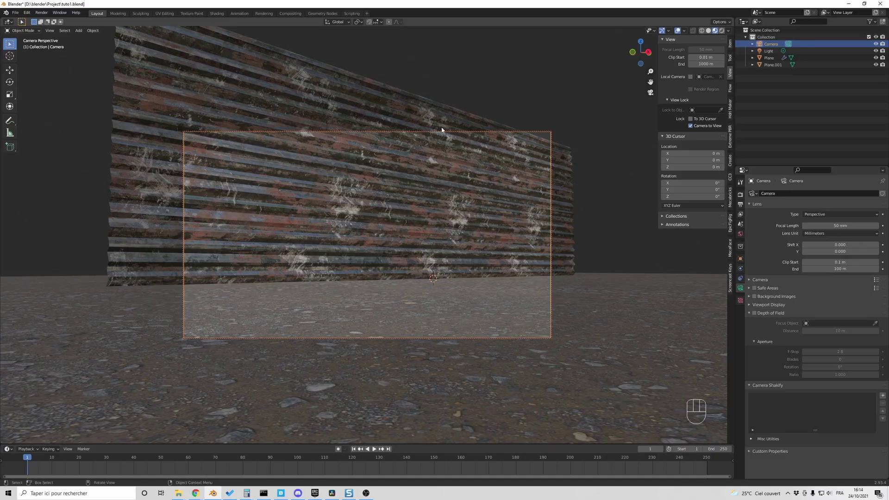
{"action": "middle_click_drag", "start_coordinate": [477, 219], "coordinate": [479, 208], "text": "ctrl"}
{"action": "key", "text": "ctrl+s"}
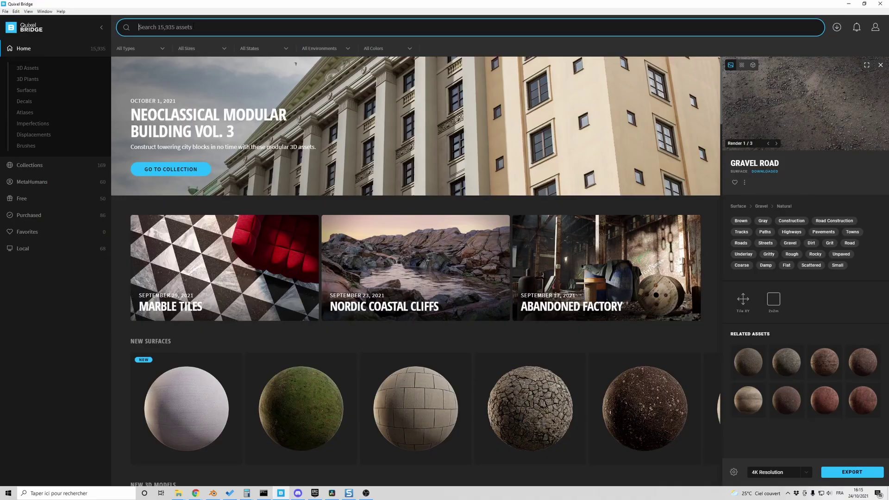
Search Quixel Bridge for Trash and browse the matching assets.
{"action": "left_click", "coordinate": [194, 26]}
{"action": "type", "text": "trash"}
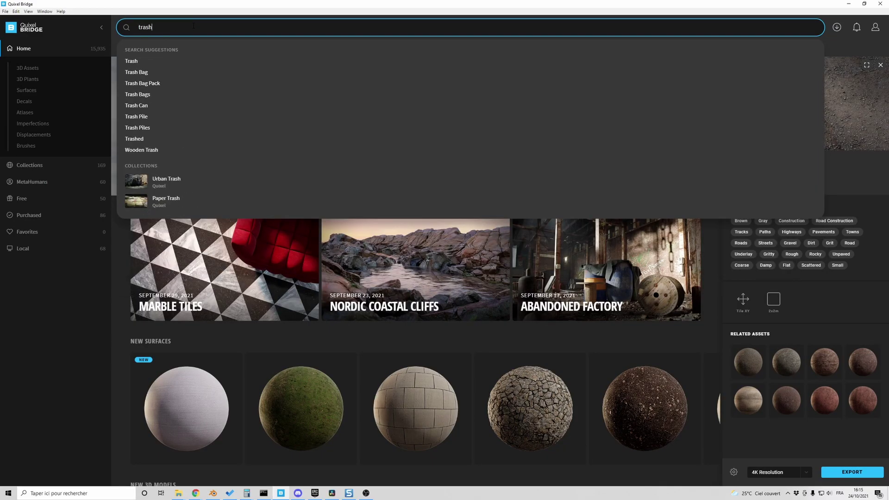
{"action": "left_click", "coordinate": [160, 61]}
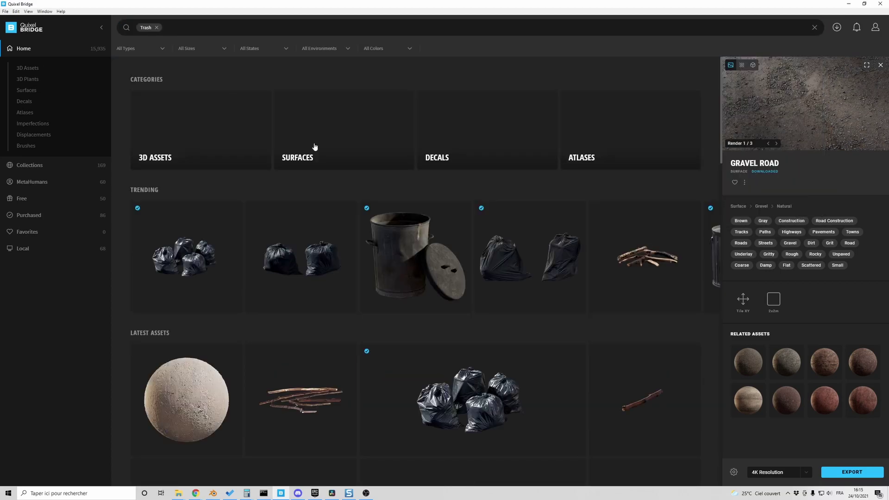
{"action": "scroll", "coordinate": [407, 302], "scroll_direction": "down", "scroll_amount": 8}
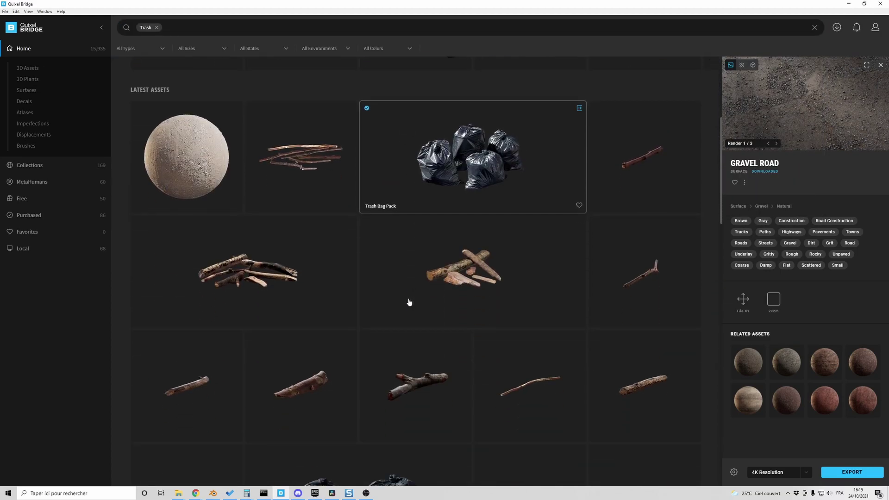
{"action": "scroll", "coordinate": [409, 302], "scroll_direction": "down", "scroll_amount": 6}
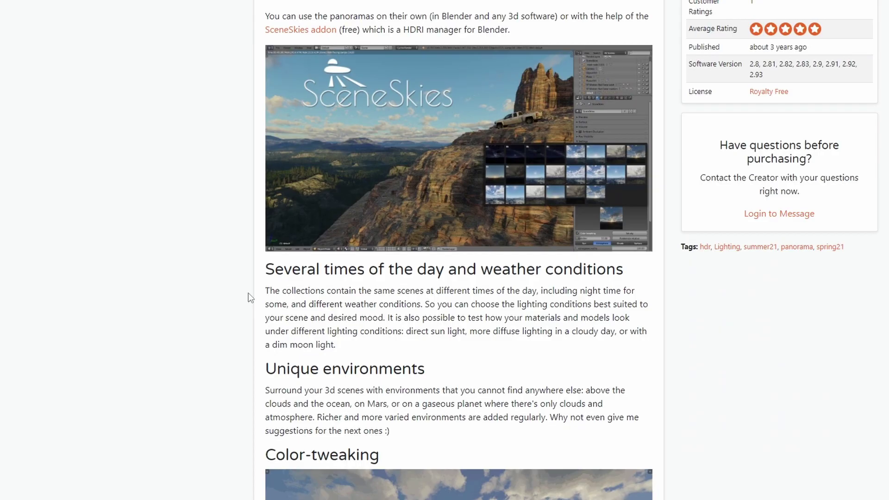
Read through the SceneSkies product page, covering color tweaking, full-sphere lighting, large-scale scenes and file compression.
{"action": "scroll", "coordinate": [249, 292], "scroll_direction": "down", "scroll_amount": 1}
{"action": "scroll", "coordinate": [248, 293], "scroll_direction": "down", "scroll_amount": 13}
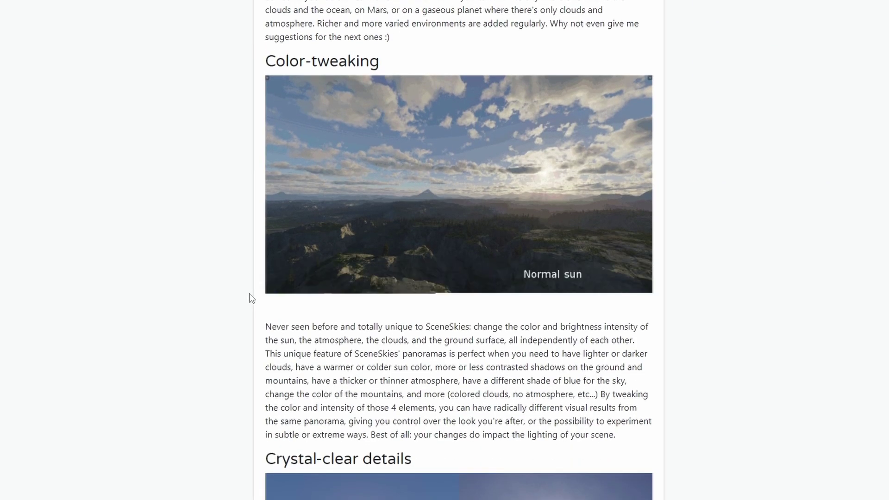
{"action": "scroll", "coordinate": [251, 298], "scroll_direction": "down", "scroll_amount": 15}
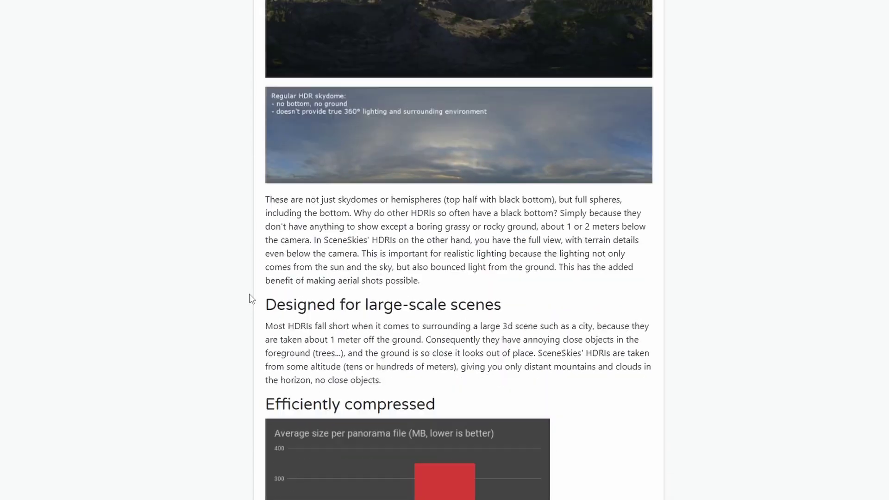
{"action": "scroll", "coordinate": [250, 298], "scroll_direction": "down", "scroll_amount": 14}
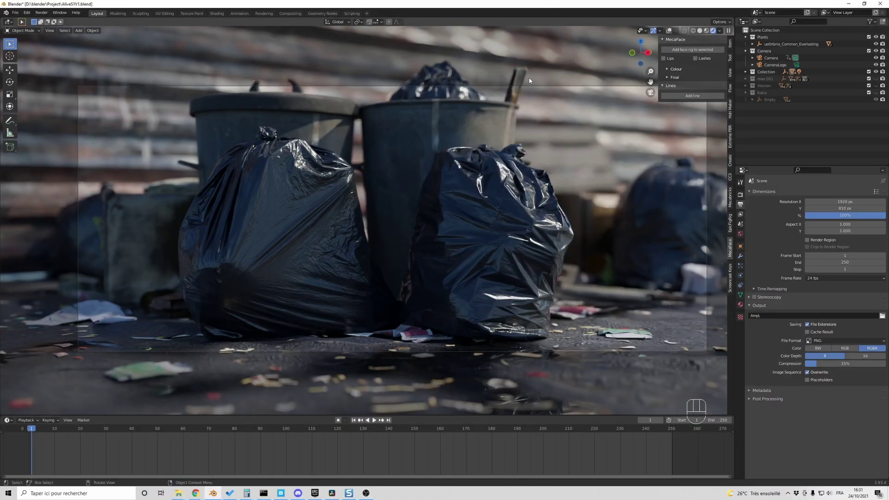
Leave the camera view in Blender and inspect the whole wall, ground and trash arrangement from outside.
{"action": "key", "text": "KP_0"}
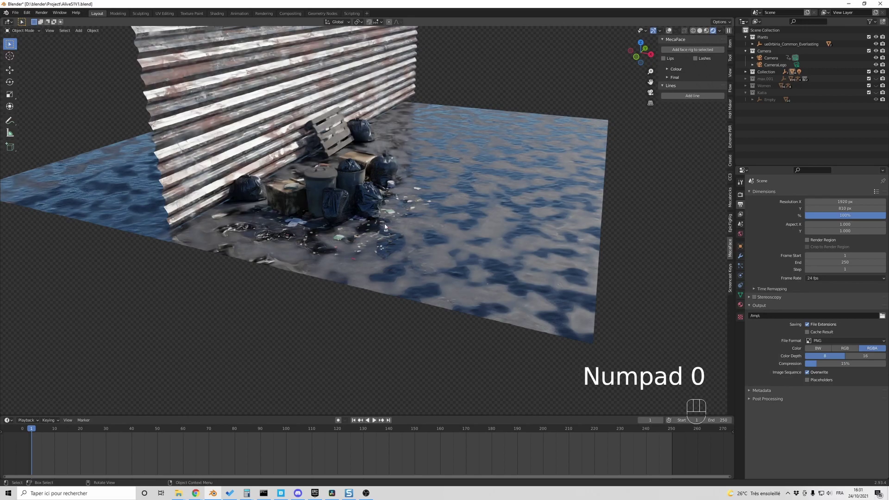
{"action": "mouse_move", "coordinate": [385, 227]}
{"action": "middle_mouse_down"}
{"action": "mouse_move", "coordinate": [345, 224]}
{"action": "mouse_move", "coordinate": [379, 224]}
{"action": "middle_mouse_up"}
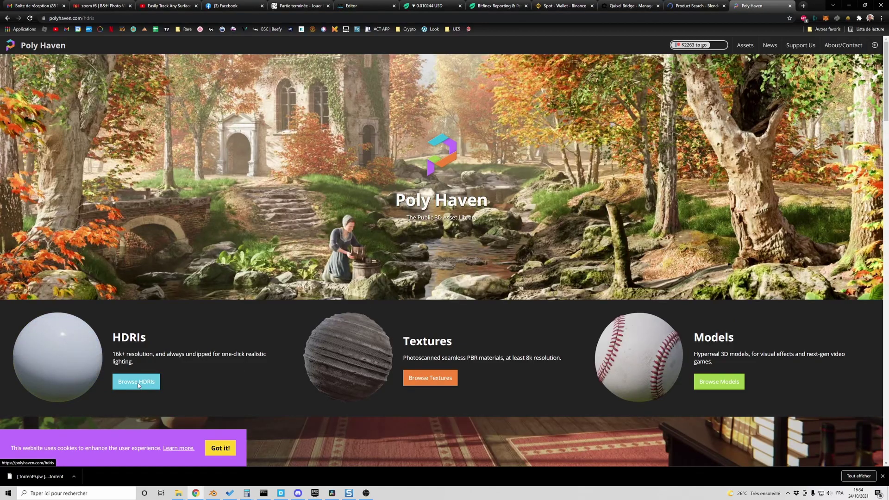
Open the HDRI library on the Poly Haven website and browse the available HDRIs.
{"action": "left_click", "coordinate": [139, 385]}
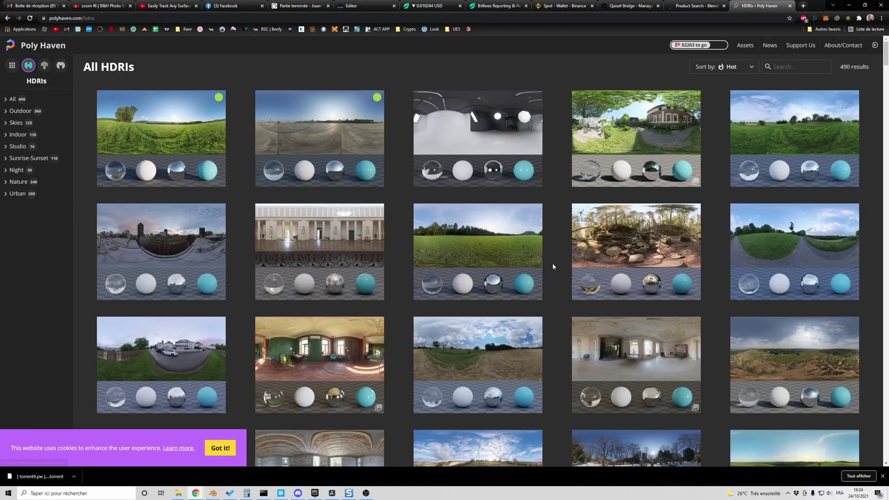
{"action": "scroll", "coordinate": [552, 267], "scroll_direction": "down", "scroll_amount": 2}
{"action": "scroll", "coordinate": [552, 263], "scroll_direction": "down", "scroll_amount": 10}
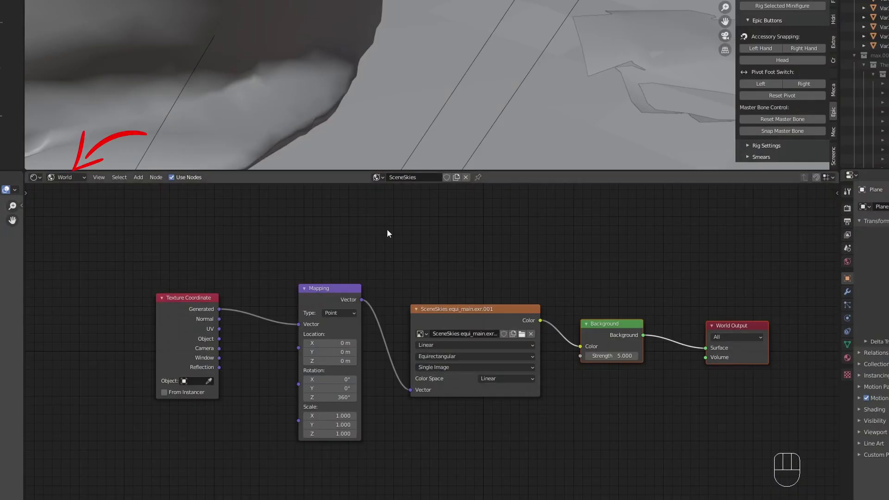
Examine the SceneSkies world node setup in Blender, from Texture Coordinate and Mapping through to the World Output.
{"action": "scroll", "coordinate": [501, 299], "scroll_direction": "up", "scroll_amount": 1}
{"action": "middle_click_drag", "start_coordinate": [555, 262], "coordinate": [524, 262]}
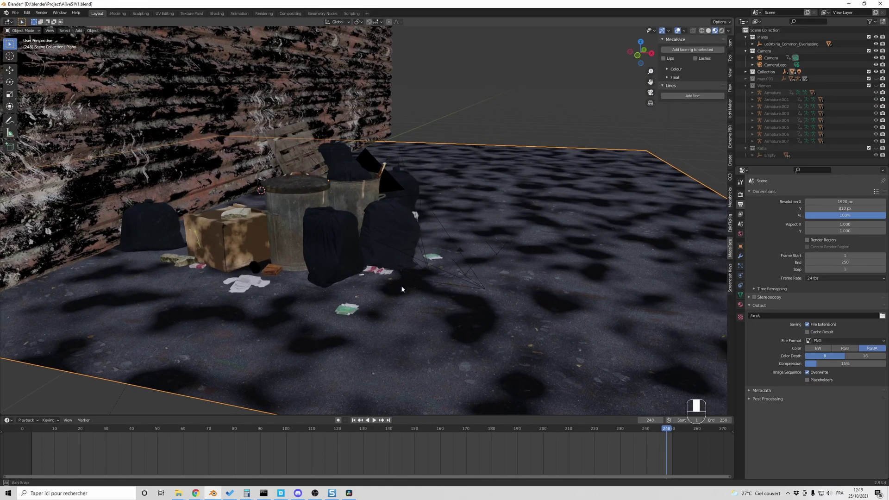
{"action": "mouse_move", "coordinate": [400, 286]}
{"action": "middle_mouse_down"}
{"action": "mouse_move", "coordinate": [360, 297]}
{"action": "mouse_move", "coordinate": [255, 298]}
{"action": "mouse_move", "coordinate": [397, 292]}
{"action": "middle_mouse_up"}
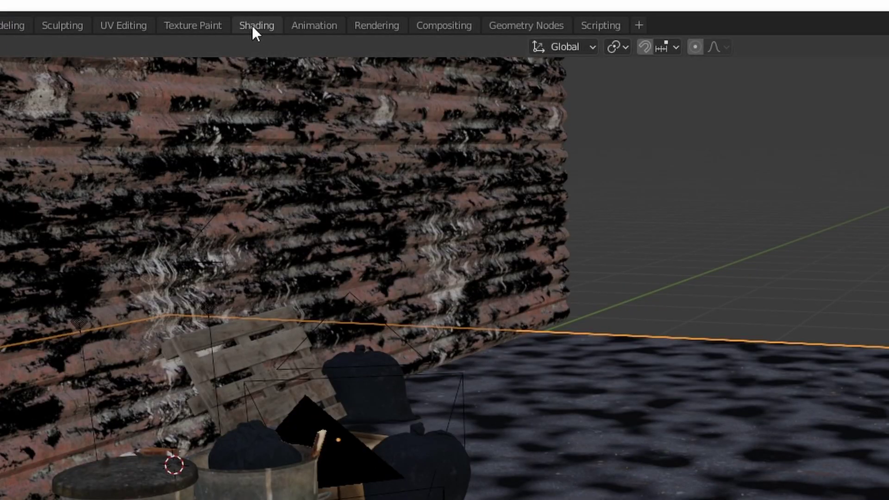
Switch to the Shading workspace and look over the ground plane's GroundGravelRough001_3K material network.
{"action": "left_click", "coordinate": [253, 26]}
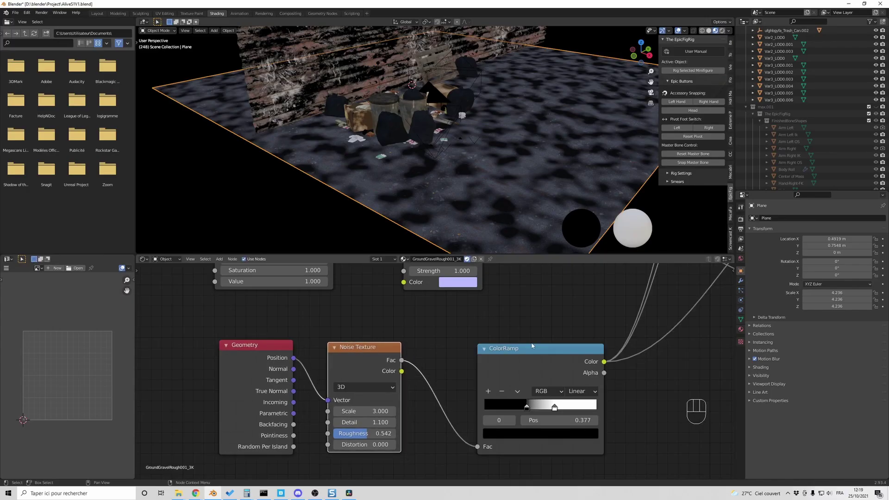
{"action": "left_click_drag", "start_coordinate": [540, 349], "coordinate": [515, 347]}
{"action": "scroll", "coordinate": [617, 332], "scroll_direction": "down", "scroll_amount": 10}
{"action": "middle_click_drag", "start_coordinate": [618, 323], "coordinate": [430, 354]}
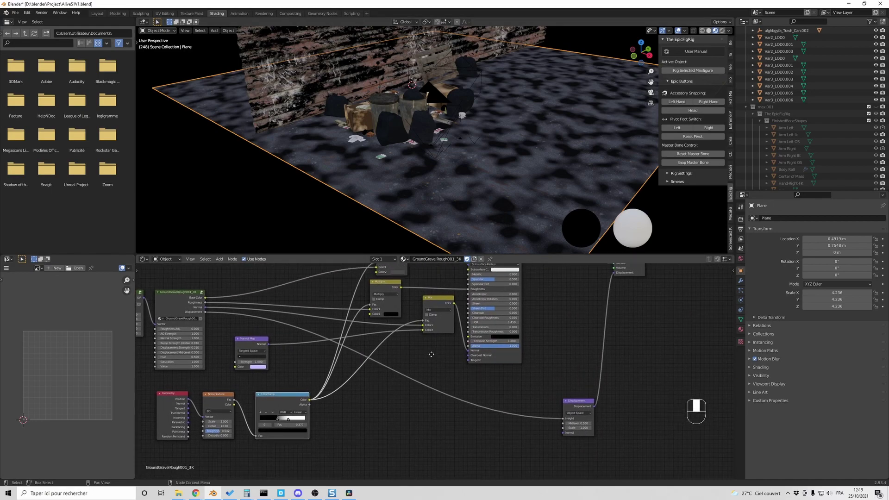
{"action": "scroll", "coordinate": [430, 354], "scroll_direction": "down", "scroll_amount": 2}
{"action": "left_click_drag", "start_coordinate": [597, 267], "coordinate": [527, 376]}
{"action": "scroll", "coordinate": [425, 372], "scroll_direction": "up", "scroll_amount": 3}
Preview the ColorRamp mask on the ground, setting the noise scale to 2.1, detail to 2.6 and the ramp stop position to 0.427.
{"action": "left_click_drag", "start_coordinate": [247, 412], "coordinate": [581, 385]}
{"action": "middle_click_drag", "start_coordinate": [346, 371], "coordinate": [491, 362]}
{"action": "left_click_drag", "start_coordinate": [362, 425], "coordinate": [341, 427]}
{"action": "mouse_move", "coordinate": [264, 426]}
{"action": "left_mouse_down"}
{"action": "mouse_move", "coordinate": [252, 434]}
{"action": "mouse_move", "coordinate": [275, 434]}
{"action": "left_mouse_up"}
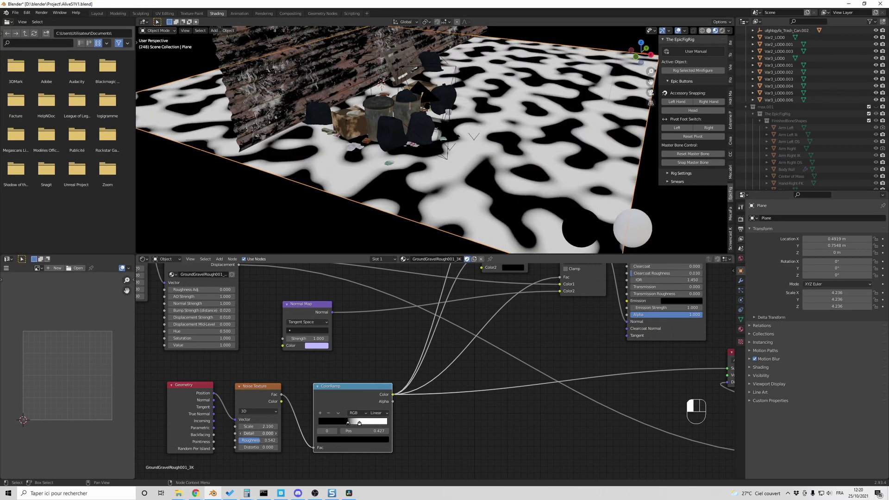
{"action": "scroll", "coordinate": [471, 278], "scroll_direction": "down", "scroll_amount": 3}
{"action": "scroll", "coordinate": [459, 273], "scroll_direction": "up", "scroll_amount": 3}
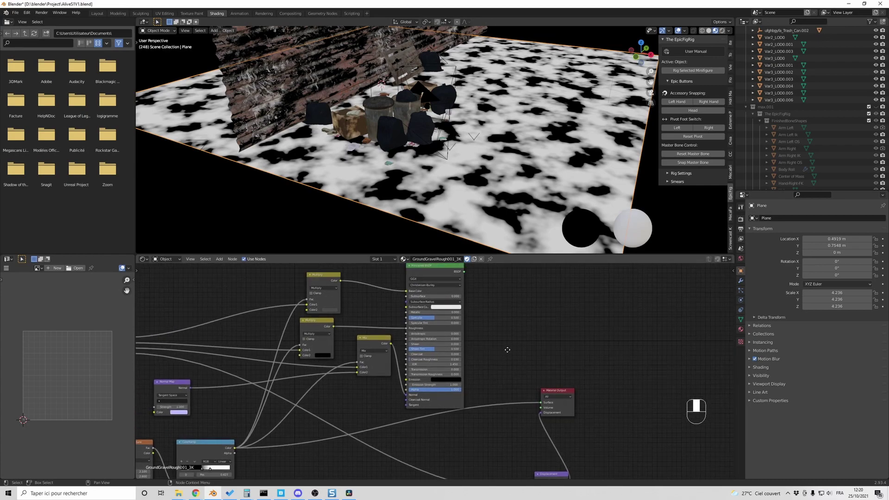
Reconnect the Principled BSDF to the ground's Material Output and tidy the positions of the Multiply and Mix nodes.
{"action": "left_click_drag", "start_coordinate": [463, 283], "coordinate": [537, 415]}
{"action": "middle_click_drag", "start_coordinate": [518, 376], "coordinate": [622, 371]}
{"action": "scroll", "coordinate": [457, 333], "scroll_direction": "up", "scroll_amount": 9}
{"action": "middle_click_drag", "start_coordinate": [481, 315], "coordinate": [482, 383]}
{"action": "left_click_drag", "start_coordinate": [424, 279], "coordinate": [420, 283]}
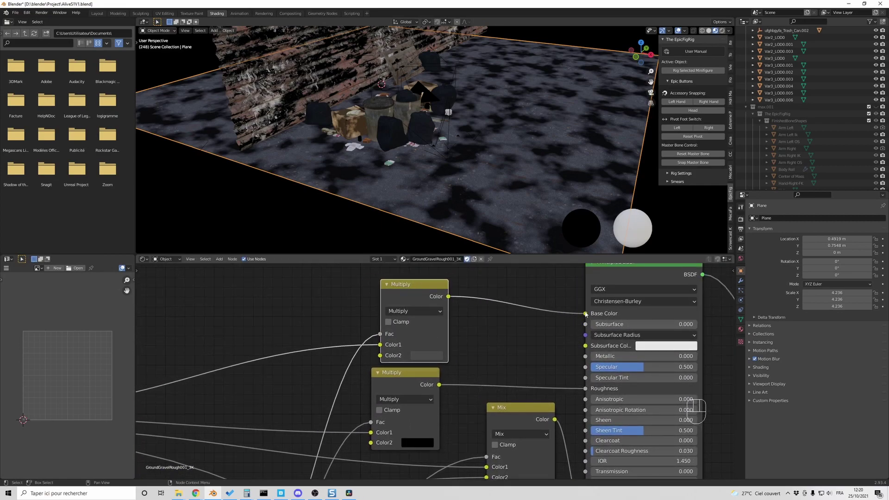
{"action": "mouse_move", "coordinate": [421, 375]}
{"action": "left_mouse_down"}
{"action": "mouse_move", "coordinate": [433, 381]}
{"action": "mouse_move", "coordinate": [425, 382]}
{"action": "left_mouse_up"}
{"action": "left_click_drag", "start_coordinate": [515, 407], "coordinate": [516, 404]}
{"action": "mouse_move", "coordinate": [585, 313]}
{"action": "left_mouse_down"}
{"action": "mouse_move", "coordinate": [577, 316]}
{"action": "mouse_move", "coordinate": [585, 313]}
{"action": "left_mouse_up"}
Inspect the blending modes of both Multiply nodes, the first one's Color2 value, and the Mix node for the normals.
{"action": "left_click", "coordinate": [424, 311]}
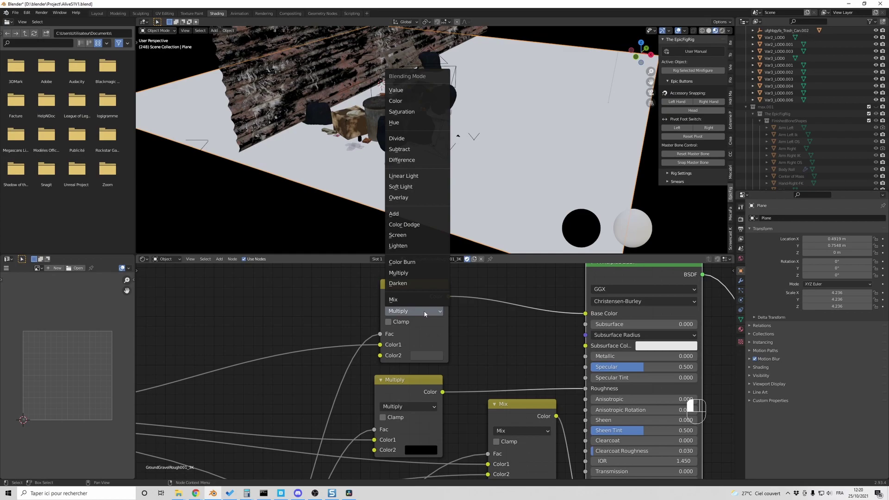
{"action": "left_click", "coordinate": [424, 314]}
{"action": "left_click", "coordinate": [427, 356]}
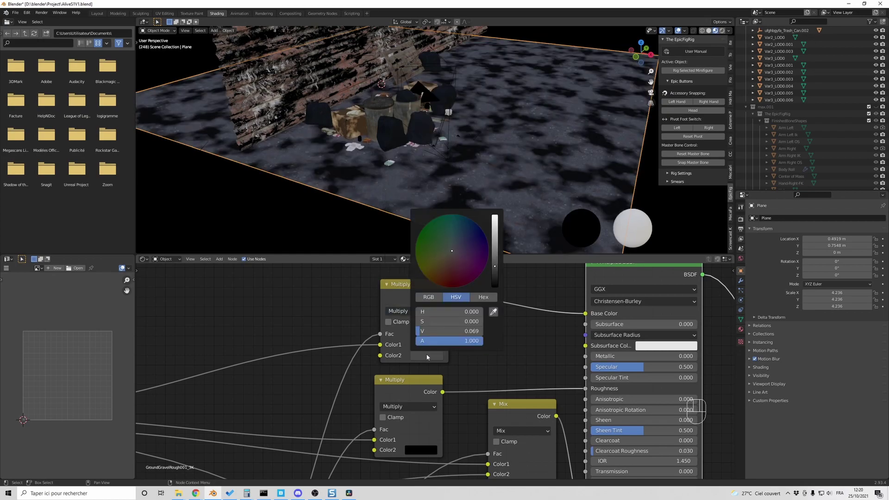
{"action": "left_click", "coordinate": [427, 355]}
{"action": "left_click", "coordinate": [409, 408]}
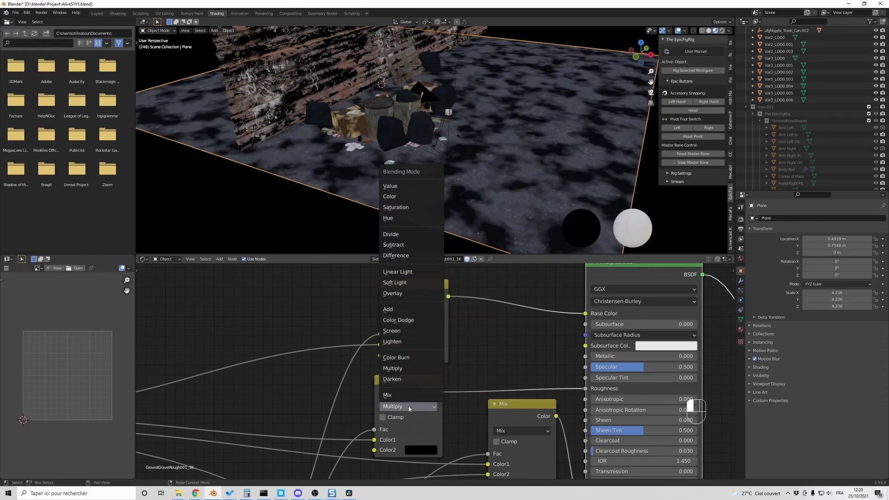
{"action": "left_click", "coordinate": [410, 407]}
{"action": "middle_click_drag", "start_coordinate": [446, 423], "coordinate": [470, 369]}
{"action": "left_click", "coordinate": [448, 397]}
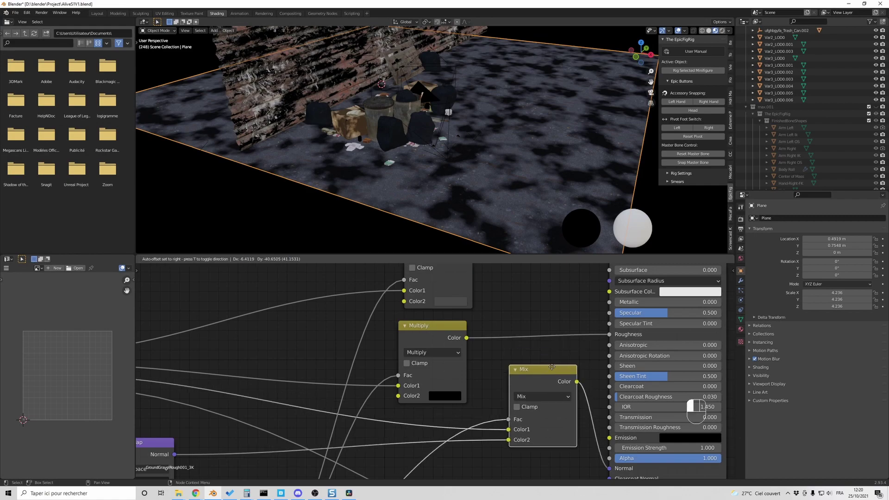
Trace how the Normal Map and the ColorRamp feed the Mix and Multiply nodes of the ground material.
{"action": "scroll", "coordinate": [484, 366], "scroll_direction": "down", "scroll_amount": 2}
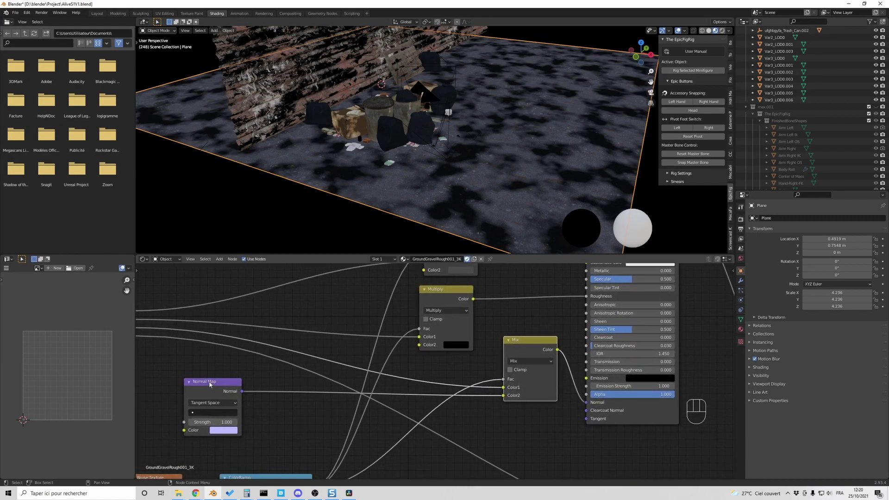
{"action": "scroll", "coordinate": [211, 384], "scroll_direction": "down", "scroll_amount": 1}
{"action": "left_click_drag", "start_coordinate": [347, 444], "coordinate": [439, 402]}
{"action": "left_click_drag", "start_coordinate": [497, 362], "coordinate": [390, 395]}
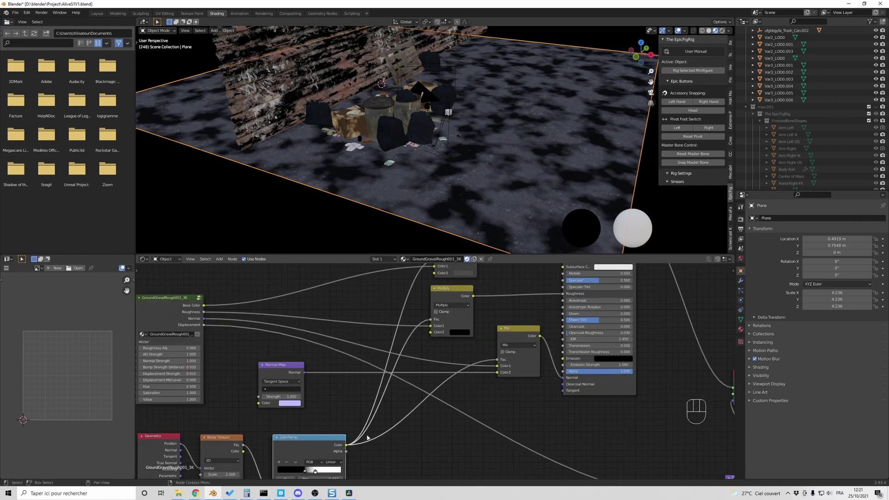
{"action": "scroll", "coordinate": [363, 441], "scroll_direction": "down", "scroll_amount": 2}
{"action": "left_click_drag", "start_coordinate": [359, 434], "coordinate": [435, 276]}
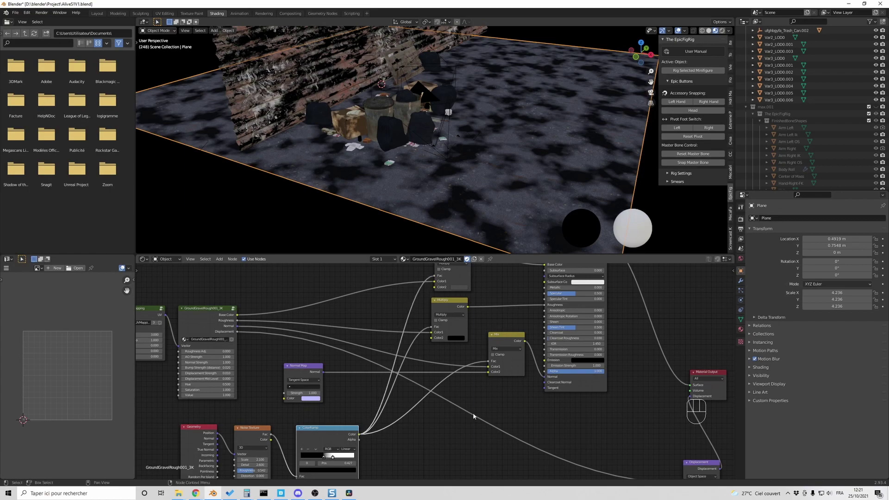
Slide the ColorRamp's light stop toward the dark end to alter the noise mask on the ground.
{"action": "scroll", "coordinate": [432, 418], "scroll_direction": "up", "scroll_amount": 4}
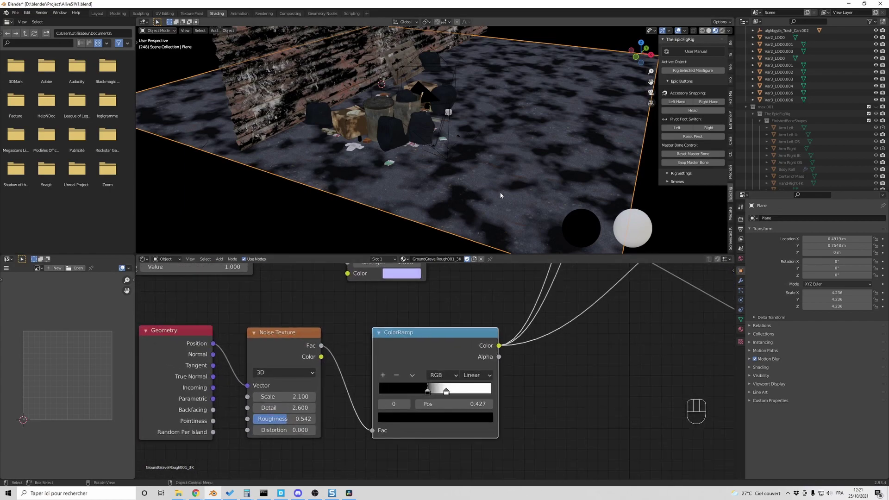
{"action": "left_click", "coordinate": [326, 210]}
{"action": "middle_click_drag", "start_coordinate": [502, 195], "coordinate": [413, 198]}
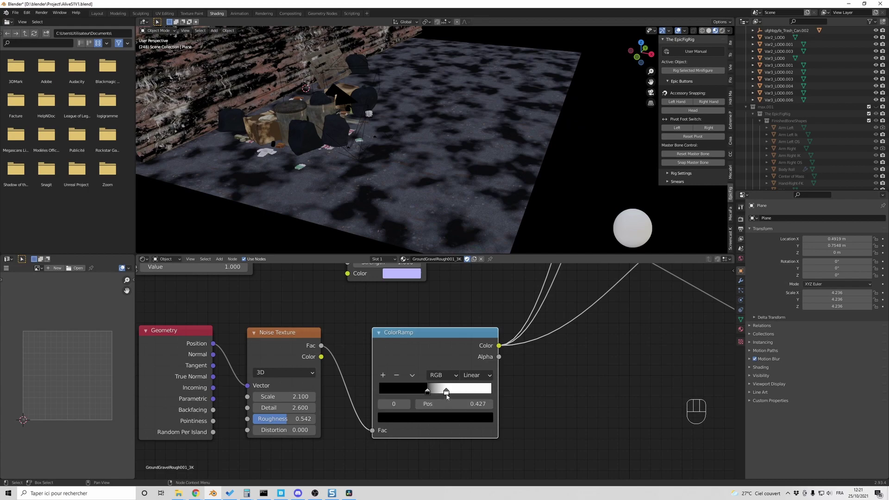
{"action": "left_click_drag", "start_coordinate": [447, 393], "coordinate": [386, 392]}
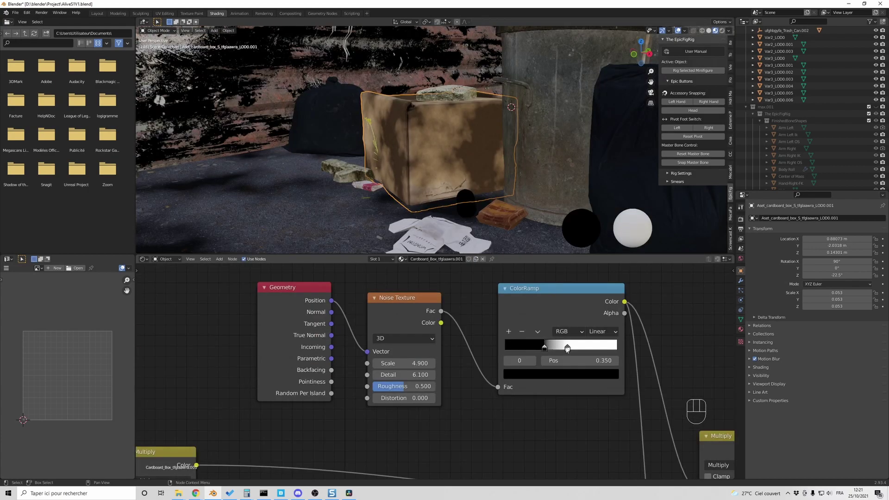
{"action": "left_click_drag", "start_coordinate": [563, 346], "coordinate": [542, 348]}
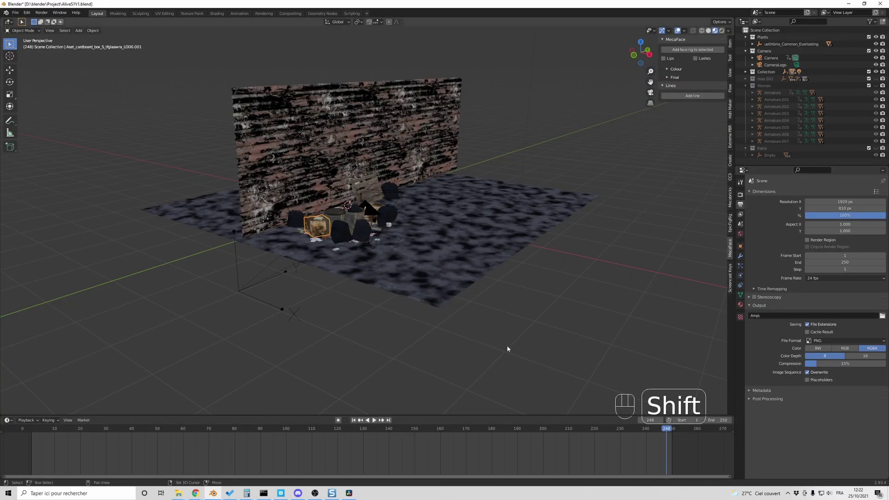
Select the ground plane in the Layout workspace and play the animation from frame 1 through the scene camera.
{"action": "left_click", "coordinate": [401, 240]}
{"action": "scroll", "coordinate": [409, 268], "scroll_direction": "up", "scroll_amount": 5}
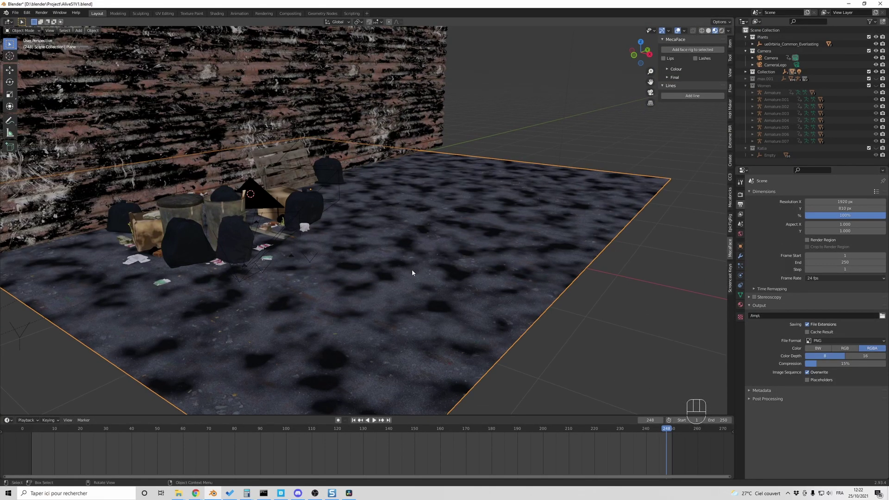
{"action": "key", "text": "KP_0"}
{"action": "left_click", "coordinate": [32, 432]}
{"action": "key", "text": "space"}
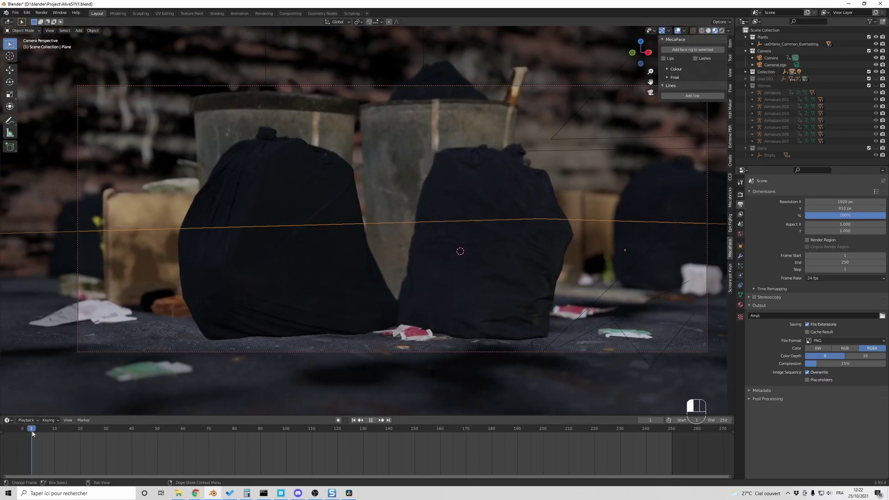
{"action": "key", "text": "space"}
{"action": "key", "text": "KP_0"}
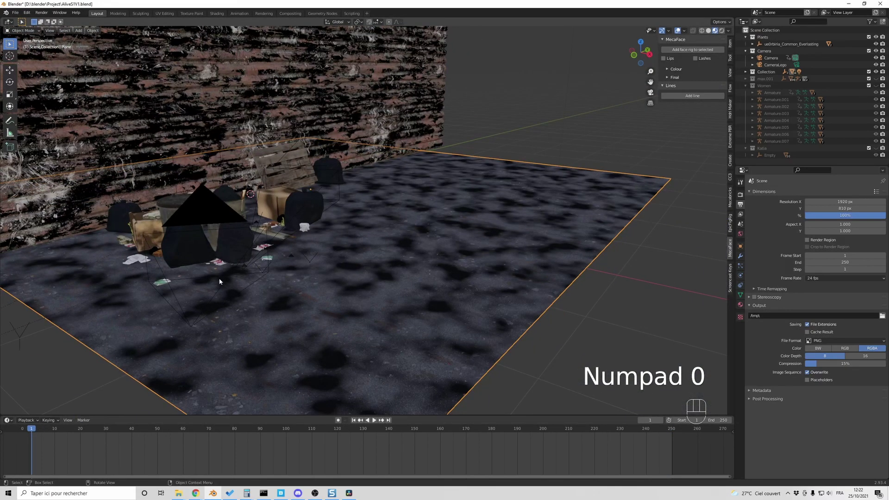
{"action": "key", "text": "KP_0"}
{"action": "left_click", "coordinate": [21, 31]}
{"action": "left_click", "coordinate": [24, 54]}
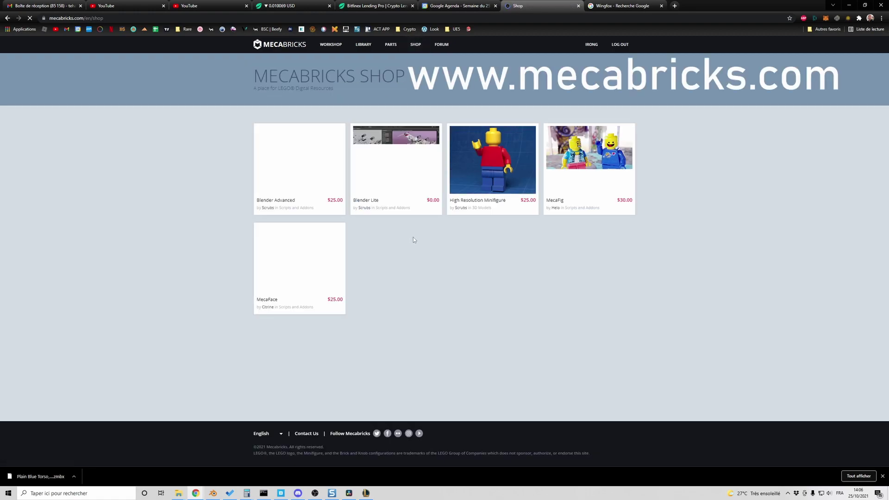
Add the free Blender Lite add-on to the cart in the Mecabricks shop.
{"action": "left_click", "coordinate": [410, 165]}
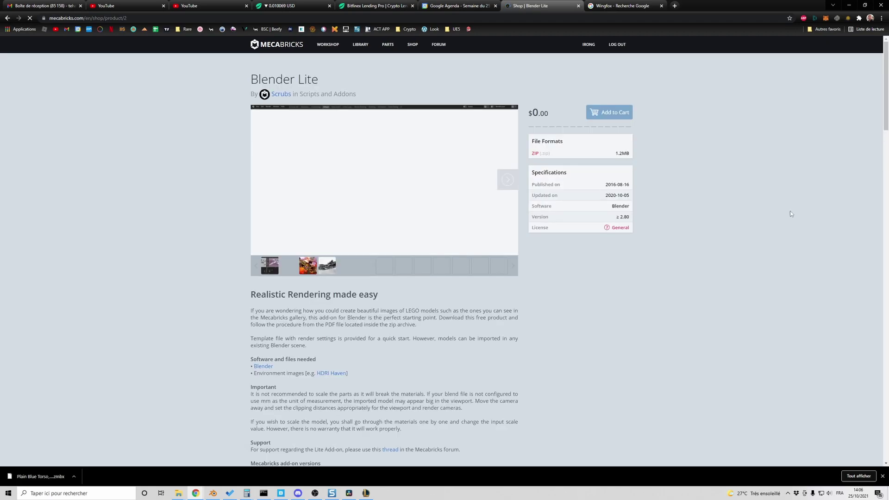
{"action": "left_click", "coordinate": [602, 112]}
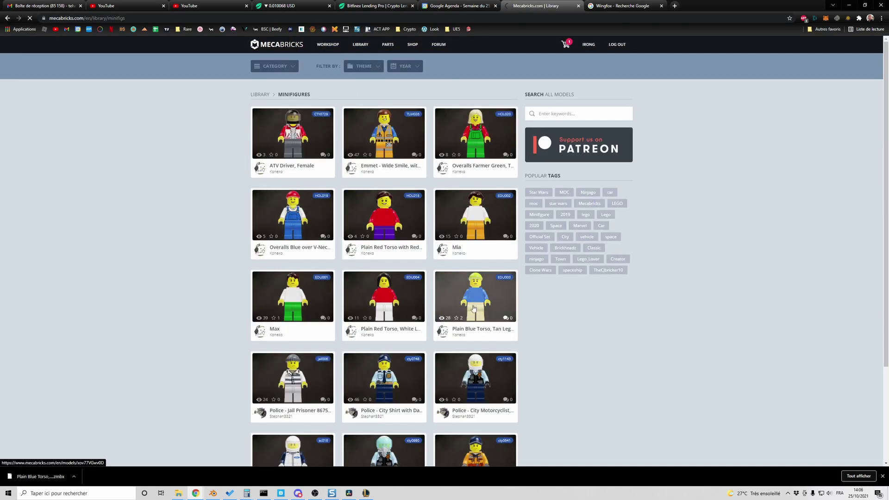
Open the EDU003 Plain Blue Torso minifigure in the Mecabricks editor and export it as a ZMBX file.
{"action": "left_click", "coordinate": [478, 291]}
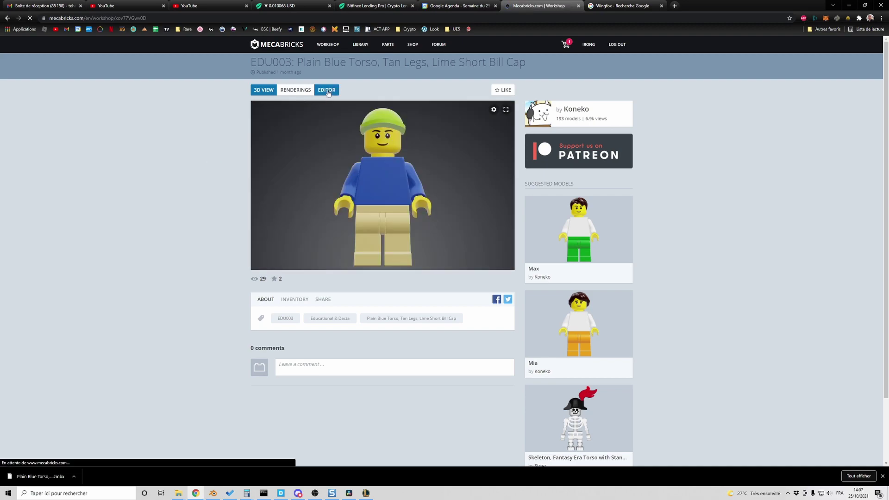
{"action": "left_click", "coordinate": [326, 91]}
{"action": "left_click", "coordinate": [53, 42]}
{"action": "left_click", "coordinate": [66, 83]}
{"action": "left_click", "coordinate": [472, 106]}
{"action": "left_click", "coordinate": [448, 117]}
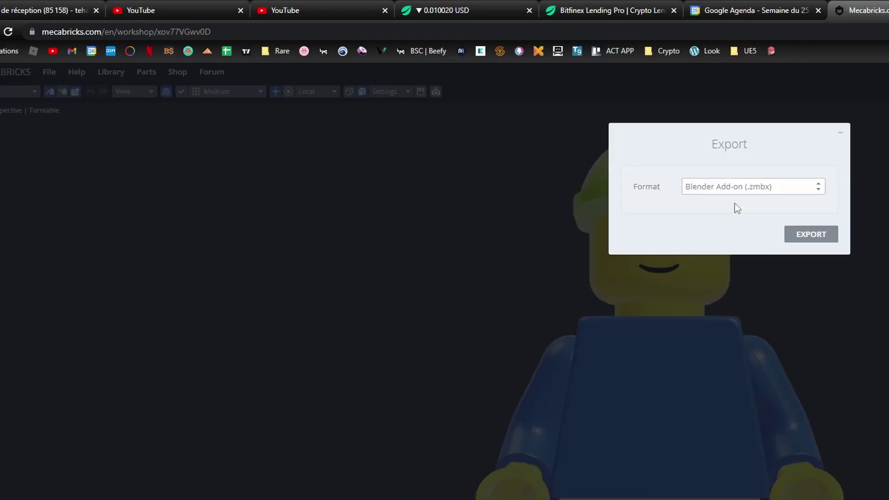
{"action": "left_click", "coordinate": [811, 234]}
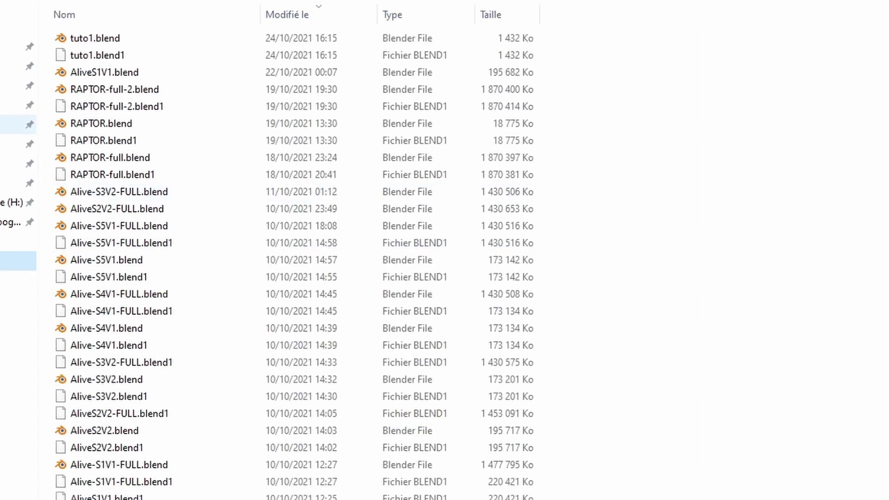
Open the folder holding the Mecabricks models in the file explorer and compress scene.mbx into scene.zip.
{"action": "double_click", "coordinate": [85, 123]}
{"action": "double_click", "coordinate": [84, 227]}
{"action": "right_click", "coordinate": [104, 107]}
{"action": "mouse_move", "coordinate": [138, 151]}
{"action": "left_click", "coordinate": [419, 337]}
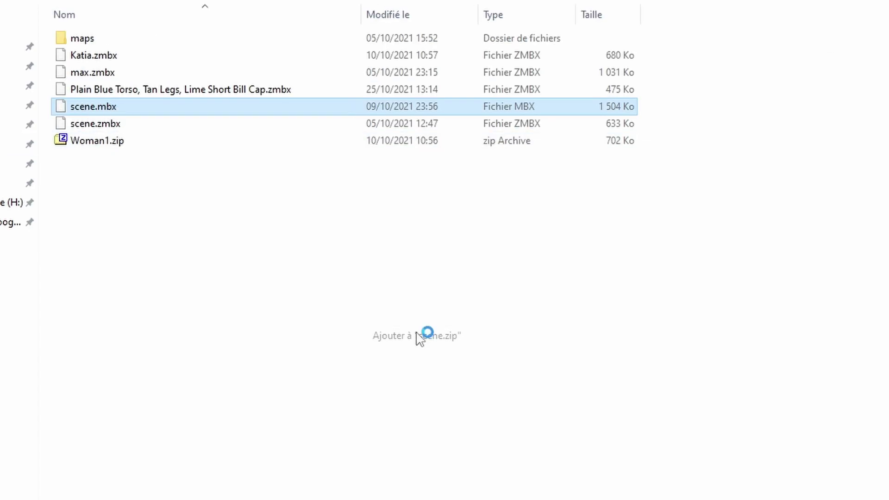
Rename the new zip archive as scene2.zmbx.
{"action": "left_click", "coordinate": [100, 126]}
{"action": "key", "text": "F2"}
{"action": "key", "text": "End"}
{"action": "key", "text": "BackSpace"}
{"action": "key", "text": "BackSpace"}
{"action": "type", "text": "mbx"}
{"action": "key", "text": "Return"}
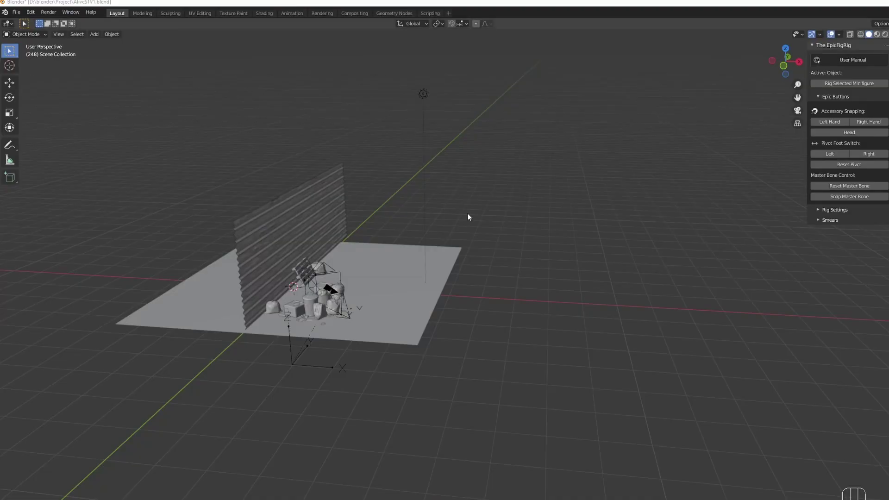
Switch to Blender and import the Mecabricks minifigure model into the scene.
{"action": "left_click", "coordinate": [16, 12]}
{"action": "mouse_move", "coordinate": [32, 126]}
{"action": "left_click", "coordinate": [159, 159]}
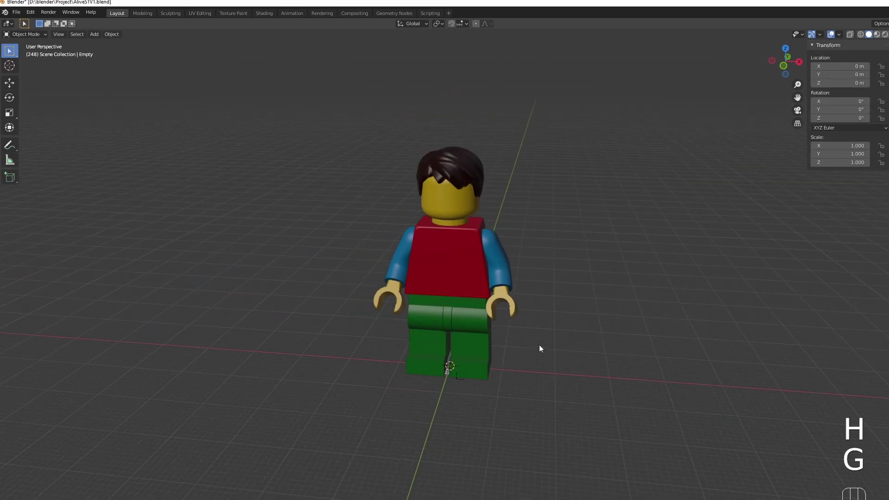
{"action": "key", "text": "Escape"}
{"action": "key", "text": "g"}
{"action": "key", "text": "shift+z"}
{"action": "key", "text": "Escape"}
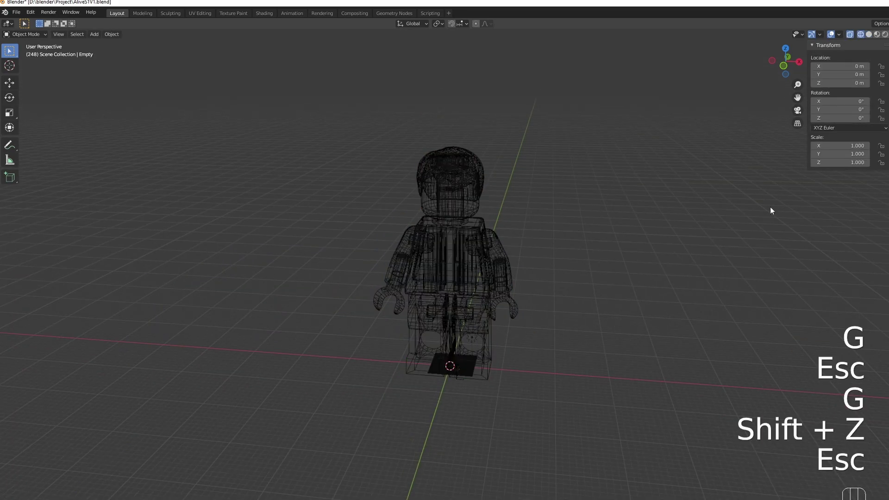
{"action": "left_click", "coordinate": [869, 35]}
{"action": "key", "text": "g"}
{"action": "key", "text": "shift+z"}
{"action": "key", "text": "Escape"}
{"action": "key", "text": "shift+z"}
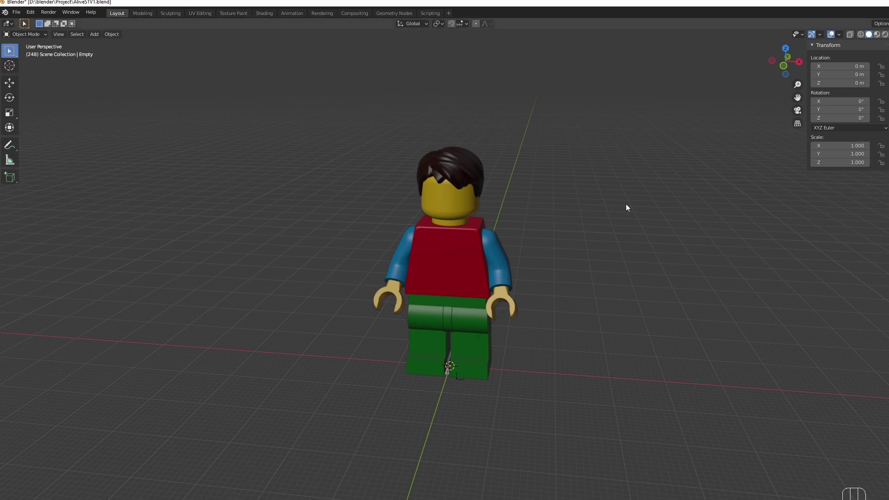
{"action": "key", "text": "g"}
{"action": "key", "text": "shift+z"}
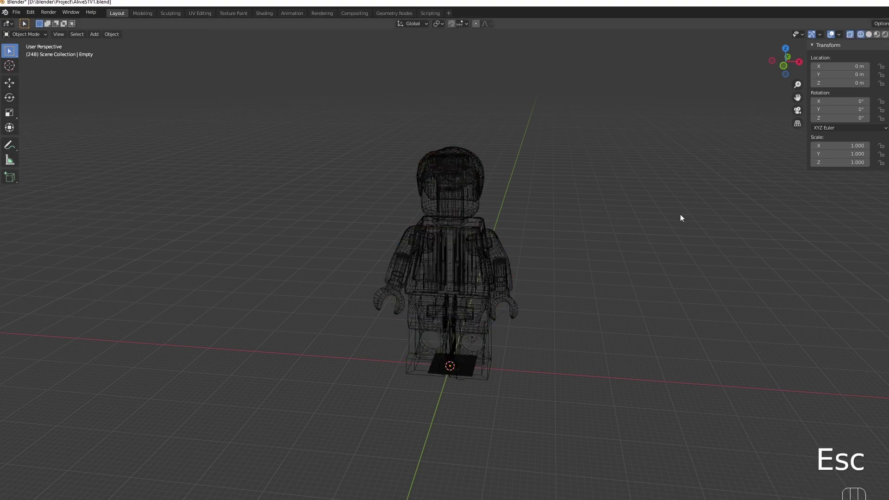
{"action": "key", "text": "shift+z"}
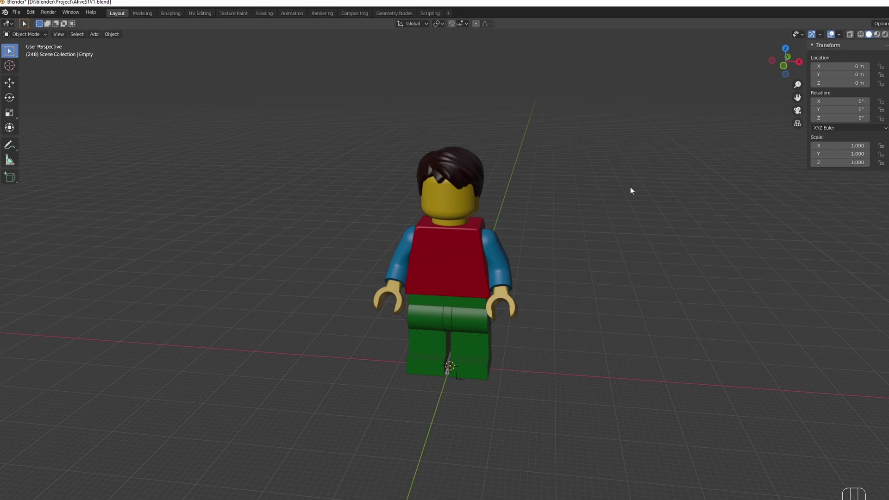
Move the minifigure's Empty away from the street set and set its scale to 0.000947 on all axes.
{"action": "key", "text": "g"}
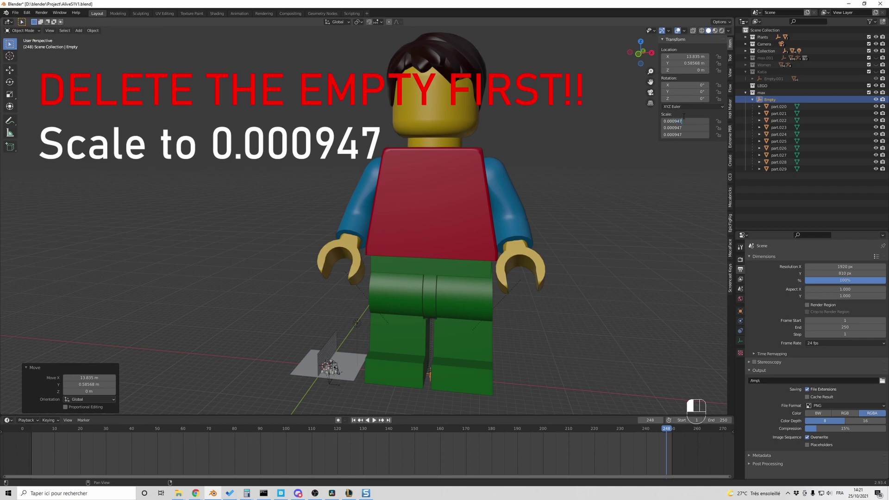
{"action": "key", "text": "Return"}
{"action": "key", "text": "KP_Decimal"}
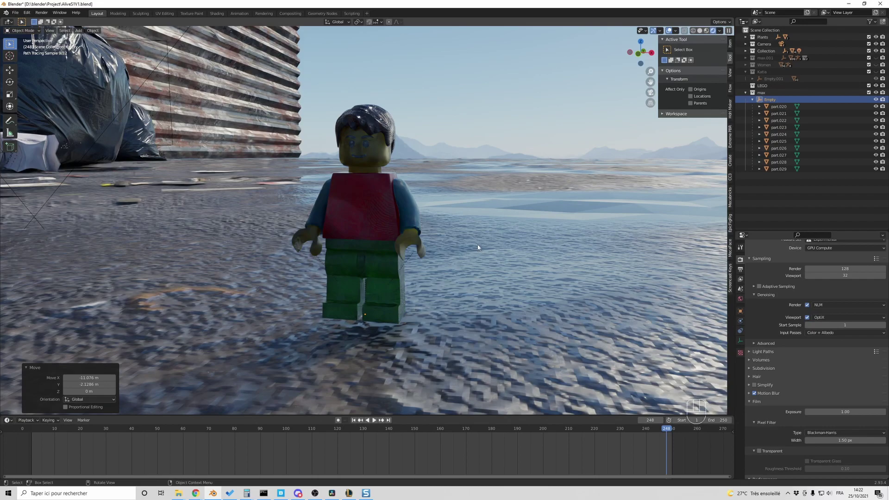
Open the minifigure head's material in the Shading workspace and set its Scale node to 6.
{"action": "left_click", "coordinate": [366, 148]}
{"action": "left_click", "coordinate": [216, 13]}
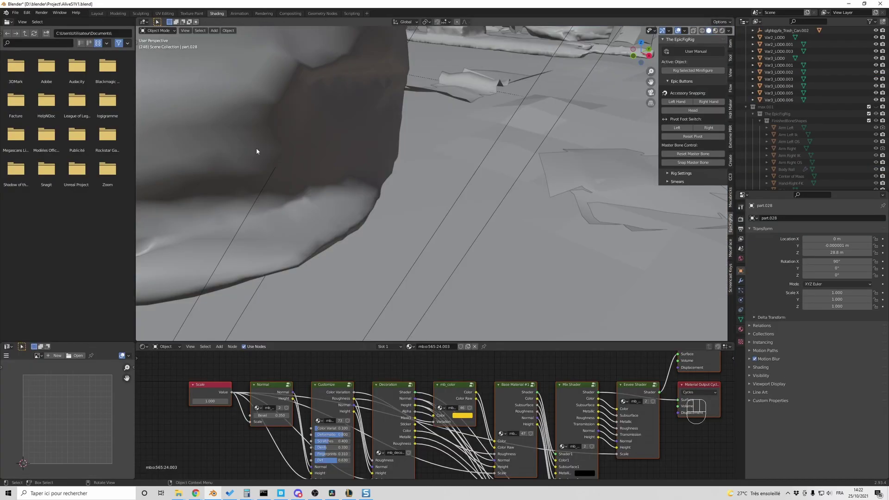
{"action": "scroll", "coordinate": [443, 239], "scroll_direction": "down", "scroll_amount": 8}
{"action": "key", "text": "KP_Decimal"}
{"action": "middle_click_drag", "start_coordinate": [443, 239], "coordinate": [459, 223]}
{"action": "left_click", "coordinate": [444, 257]}
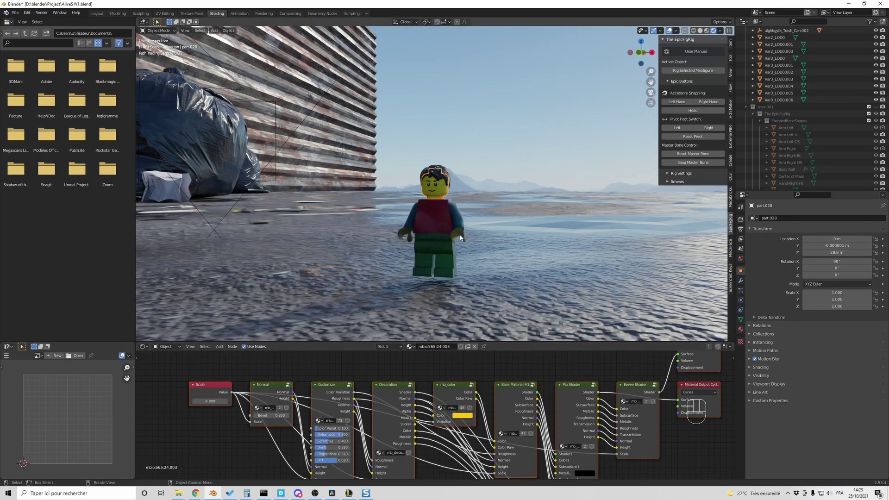
{"action": "double_click", "coordinate": [209, 401]}
{"action": "type", "text": "-6"}
{"action": "key", "text": "Return"}
Set the Scale node to 6 in the materials of the minifigure's remaining body parts, including the torso.
{"action": "left_click", "coordinate": [406, 234]}
{"action": "double_click", "coordinate": [208, 402]}
{"action": "type", "text": "-6"}
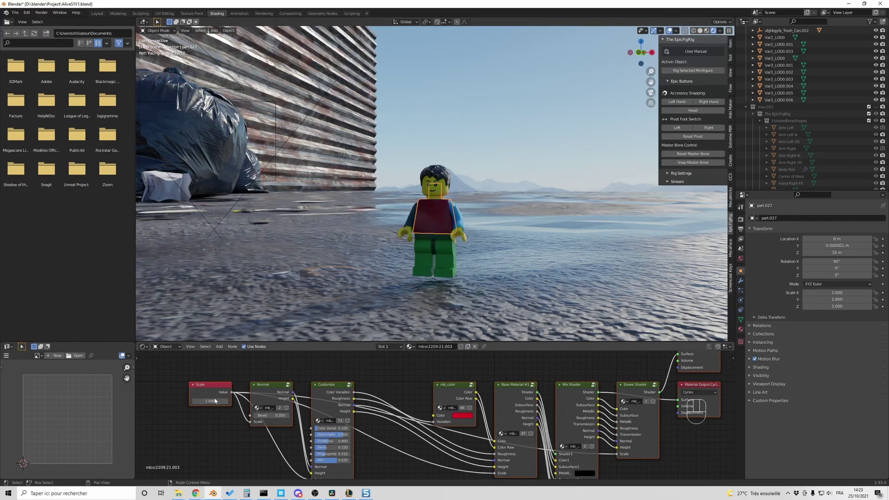
{"action": "key", "text": "Return"}
{"action": "scroll", "coordinate": [430, 183], "scroll_direction": "up", "scroll_amount": 2}
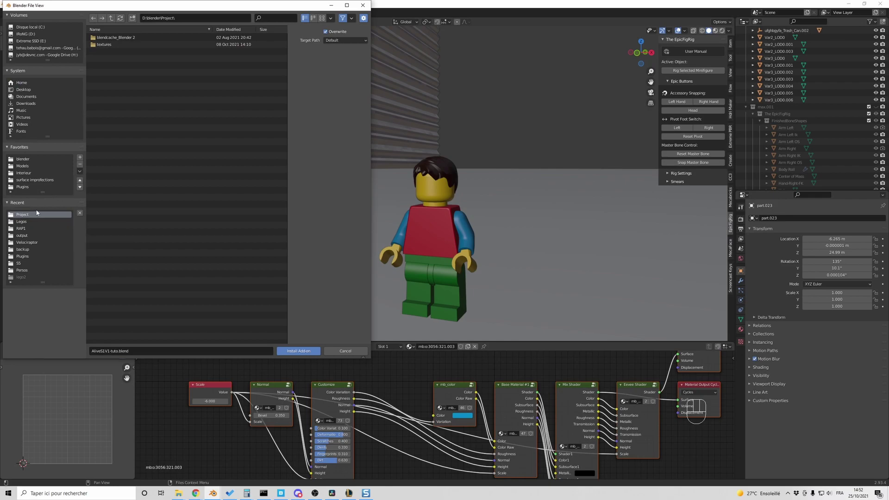
Cancel the add-on installation dialog and search the add-ons in the preferences for "epi".
{"action": "left_click", "coordinate": [346, 352]}
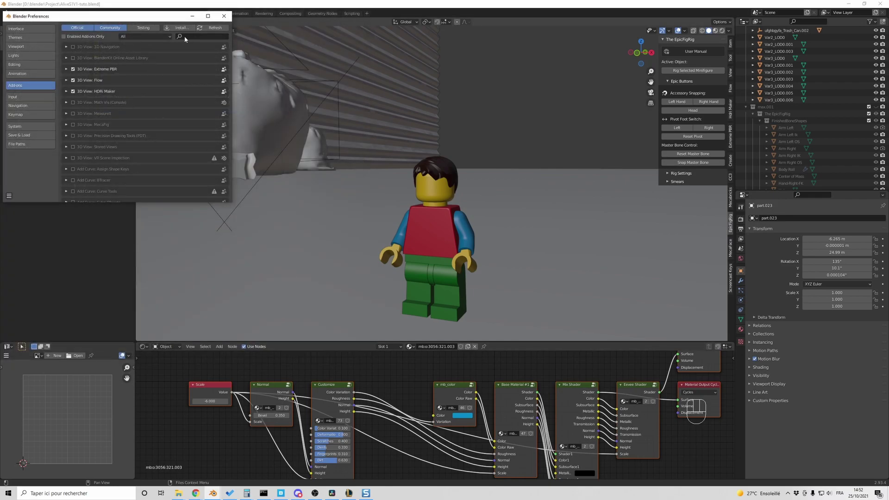
{"action": "left_click", "coordinate": [199, 36]}
{"action": "type", "text": "epi"}
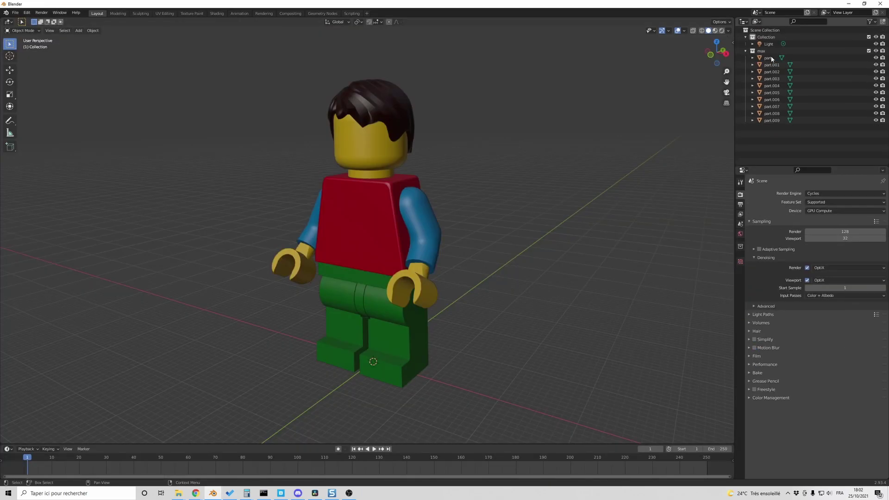
Select all the minifigure parts and rig them with EpicFigRig.
{"action": "left_click_drag", "start_coordinate": [783, 138], "coordinate": [762, 57]}
{"action": "key", "text": "n"}
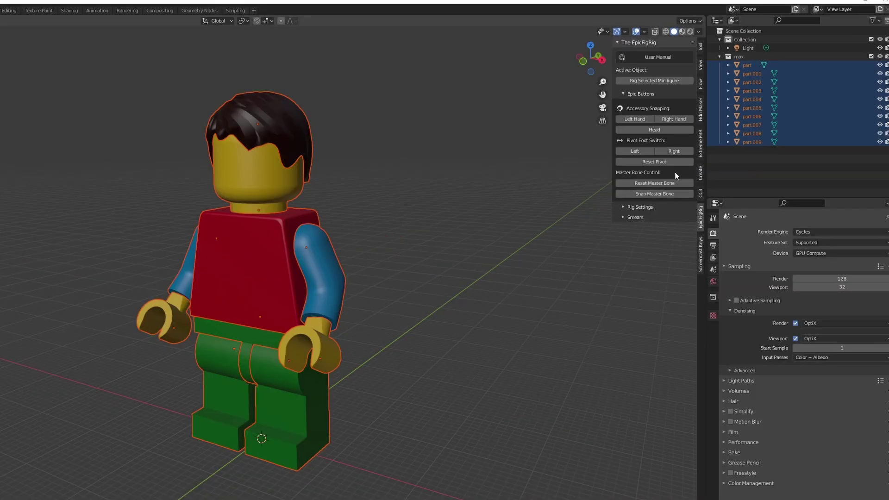
{"action": "left_click", "coordinate": [648, 80]}
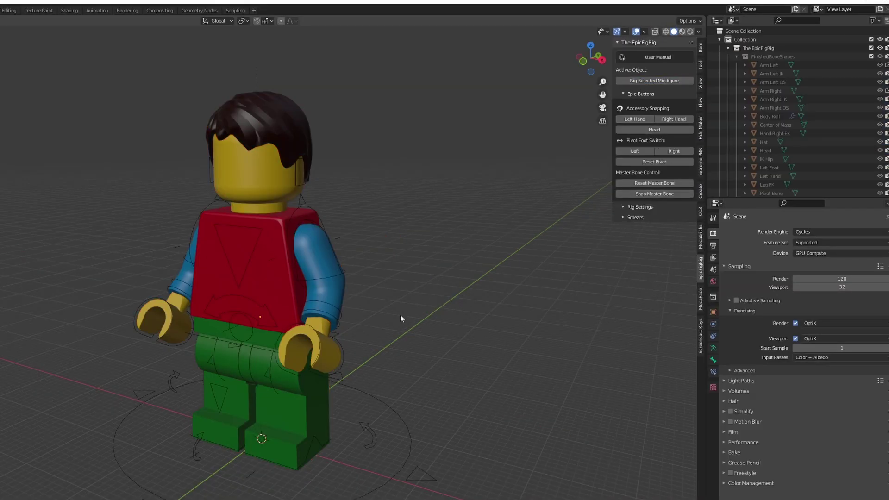
{"action": "middle_click_drag", "start_coordinate": [409, 312], "coordinate": [463, 310]}
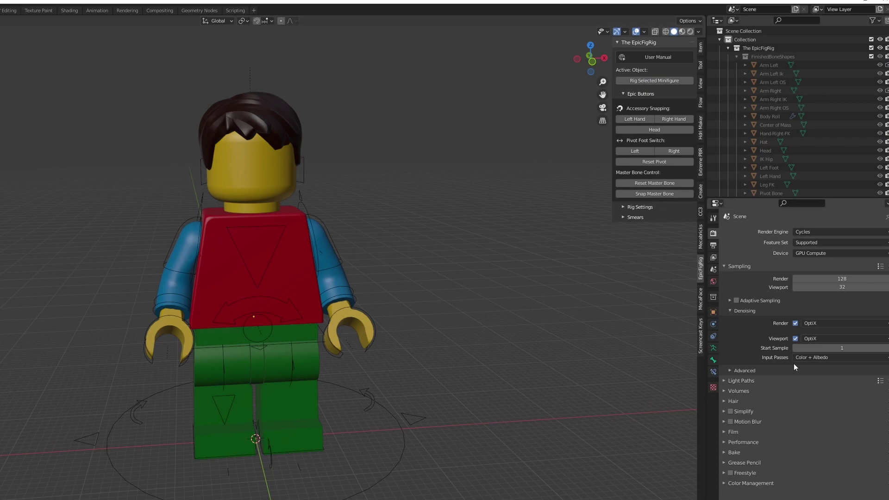
{"action": "middle_click_drag", "start_coordinate": [366, 307], "coordinate": [412, 306]}
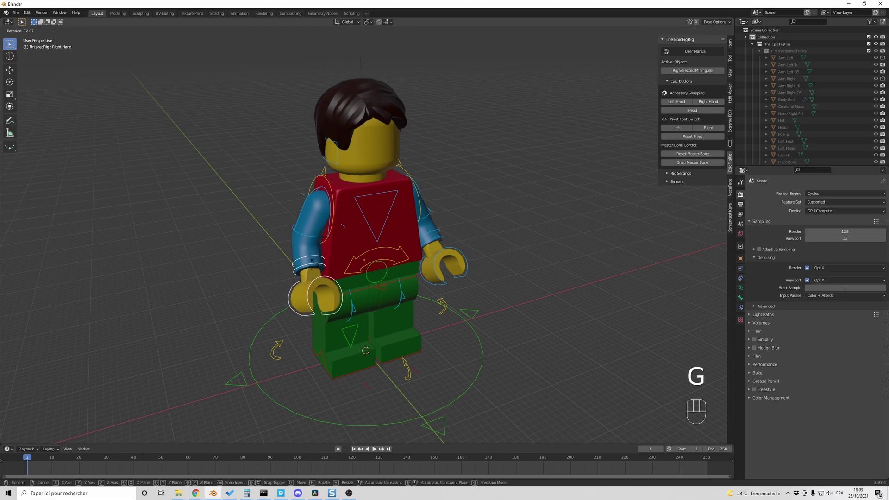
Place the rigged seated minifigure on the ground beside the trash bag, keeping its height locked.
{"action": "key", "text": "g"}
{"action": "key", "text": "shift+z"}
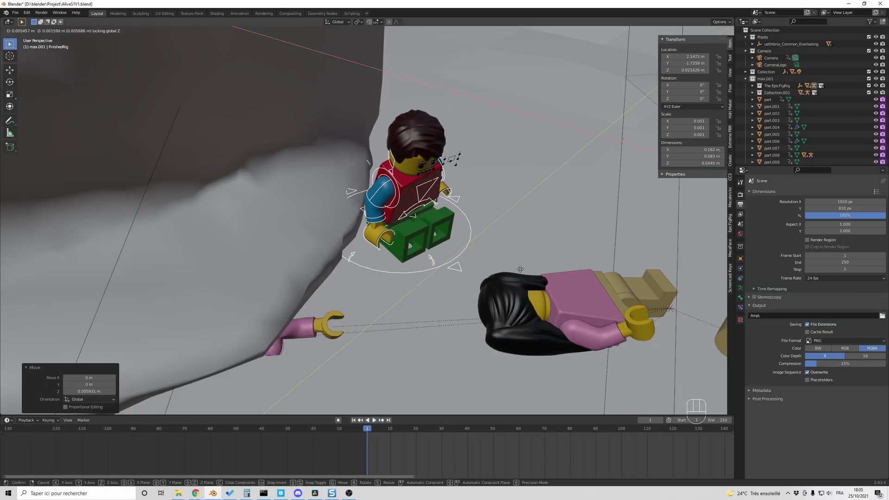
{"action": "left_click", "coordinate": [520, 269]}
Keyframe the Right Arm Socket Control at frame 1, then rotate it to swing the arm forward and keyframe it at about frame 44.
{"action": "middle_click_drag", "start_coordinate": [481, 237], "coordinate": [493, 212]}
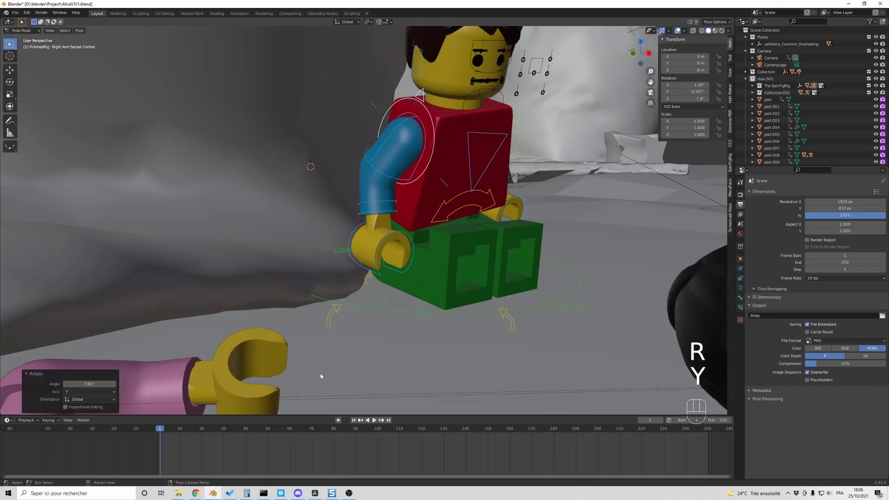
{"action": "key", "text": "i"}
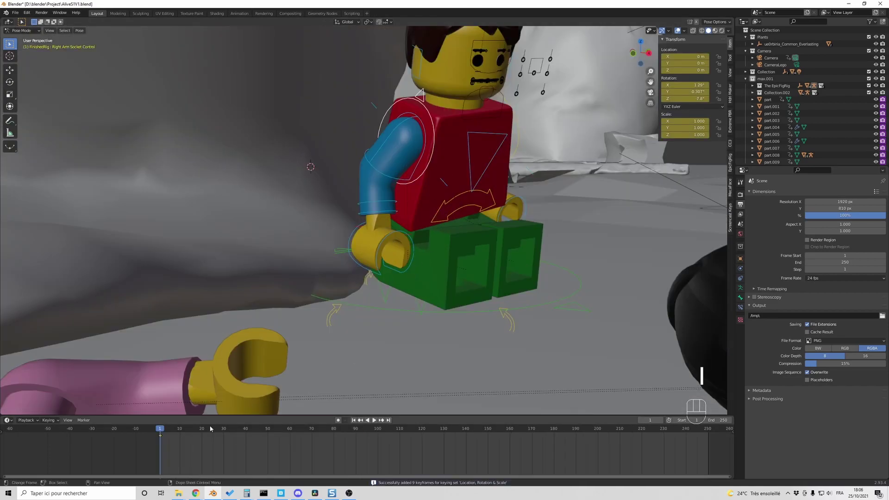
{"action": "left_click", "coordinate": [255, 444]}
{"action": "key", "text": "r"}
{"action": "key", "text": "Escape"}
{"action": "key", "text": "r"}
{"action": "key", "text": "y"}
{"action": "left_click", "coordinate": [348, 299]}
{"action": "key", "text": "i"}
Preview the arm swing and shorten it by moving its end keyframe to about frame 15.
{"action": "left_click", "coordinate": [163, 431]}
{"action": "key", "text": "space"}
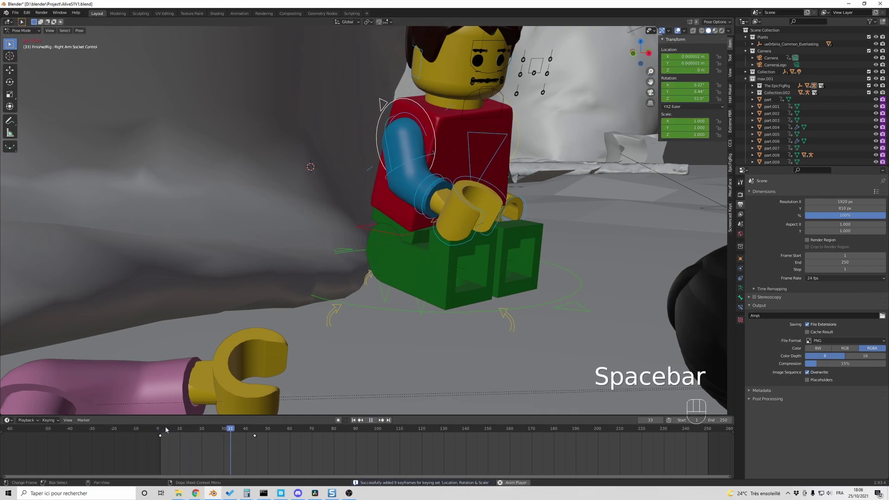
{"action": "key", "text": "space"}
{"action": "left_click", "coordinate": [162, 431]}
{"action": "left_click_drag", "start_coordinate": [201, 437], "coordinate": [189, 436]}
{"action": "key", "text": "space"}
Change the interpolation mode of the arm keyframes and play the animation from the start.
{"action": "key", "text": "space"}
{"action": "right_click", "coordinate": [148, 429]}
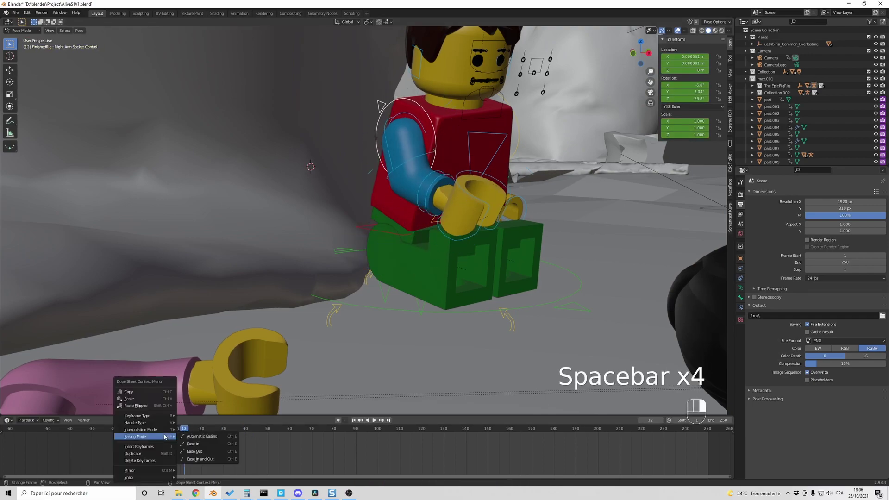
{"action": "mouse_move", "coordinate": [174, 428]}
{"action": "left_click", "coordinate": [195, 400]}
{"action": "key", "text": "space"}
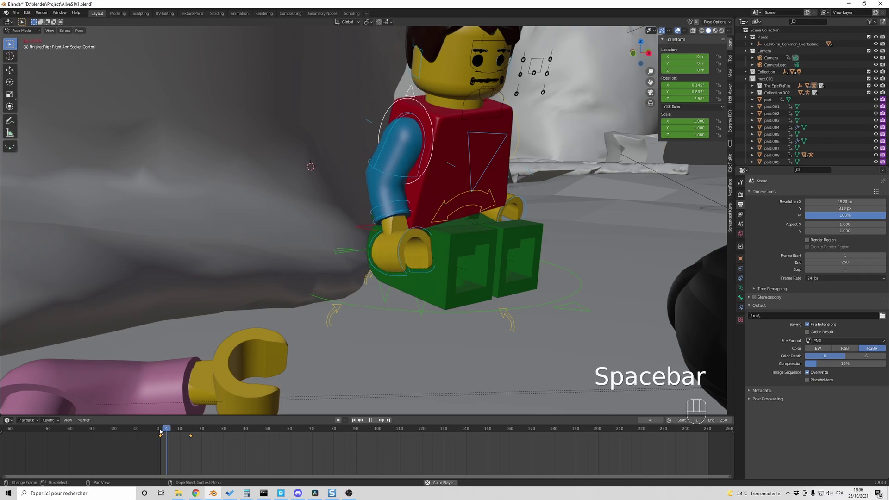
{"action": "key", "text": "space"}
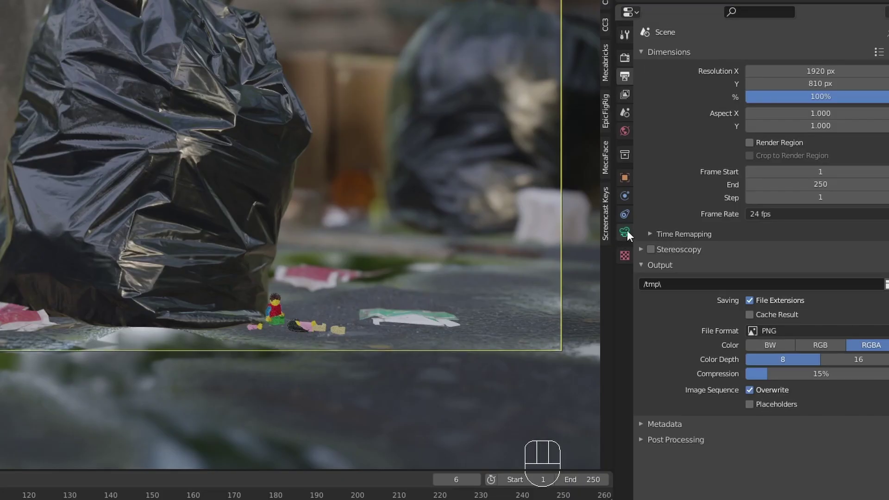
Examine the camera's depth of field settings and play back the camera animation.
{"action": "left_click", "coordinate": [624, 232]}
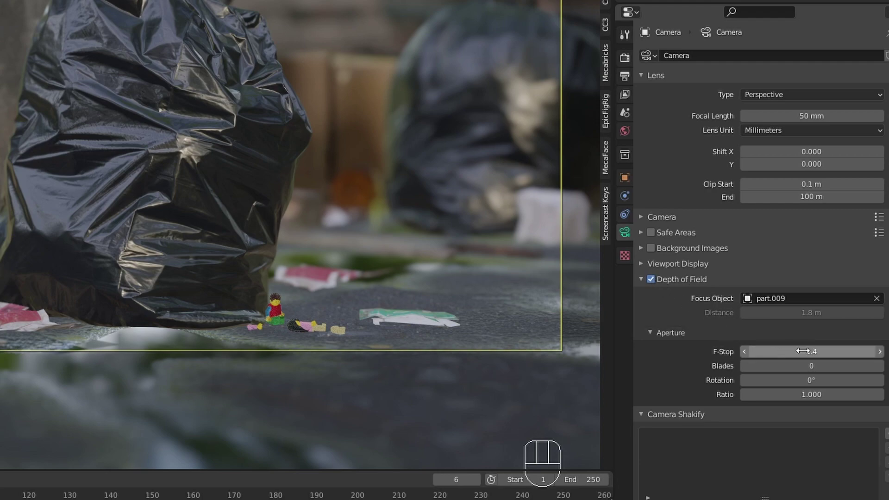
{"action": "key", "text": "space"}
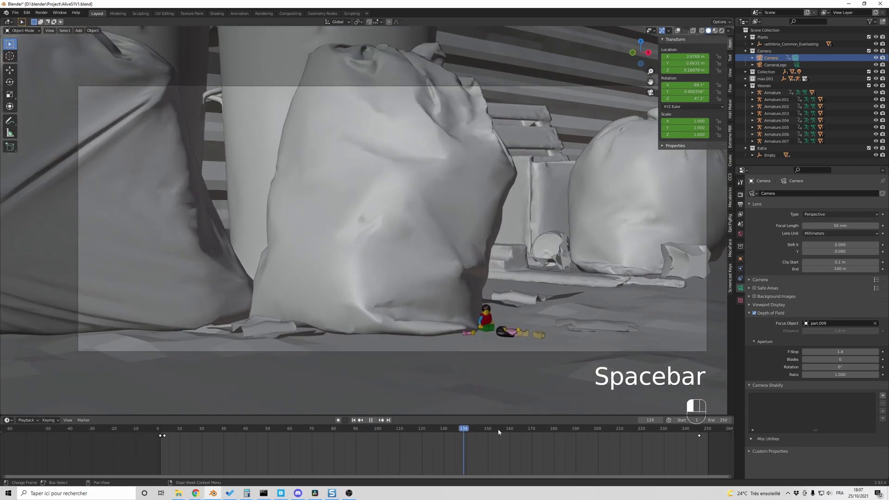
{"action": "key", "text": "space"}
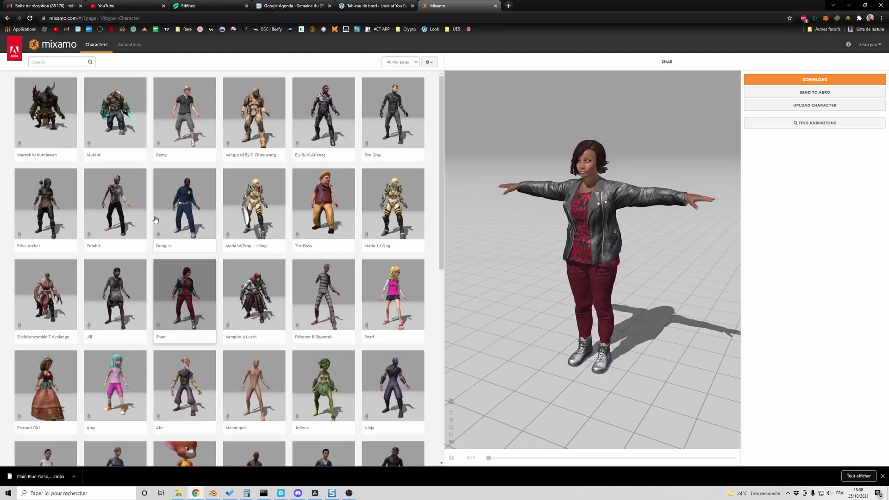
Search the Mixamo animations for "walk" and apply a Walking animation with In Place enabled to the Shae character.
{"action": "left_click", "coordinate": [129, 44]}
{"action": "left_click", "coordinate": [66, 61]}
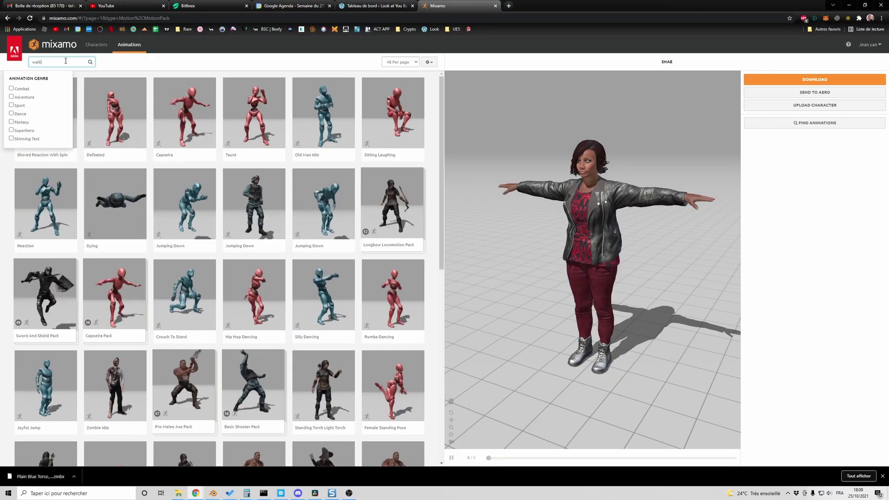
{"action": "key", "text": "Return"}
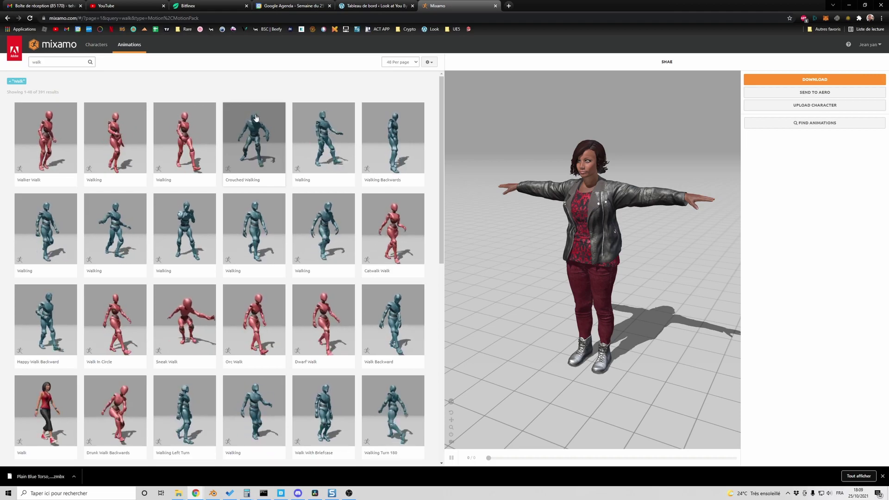
{"action": "left_click", "coordinate": [255, 229]}
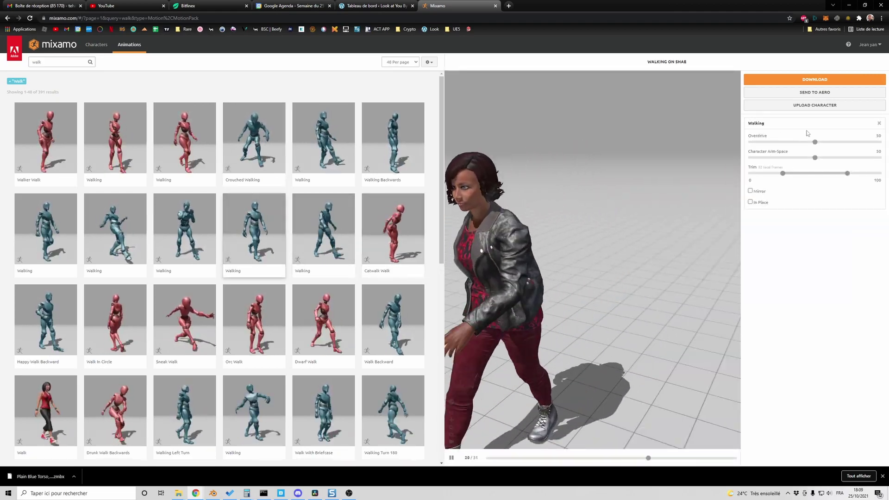
{"action": "left_click", "coordinate": [750, 202]}
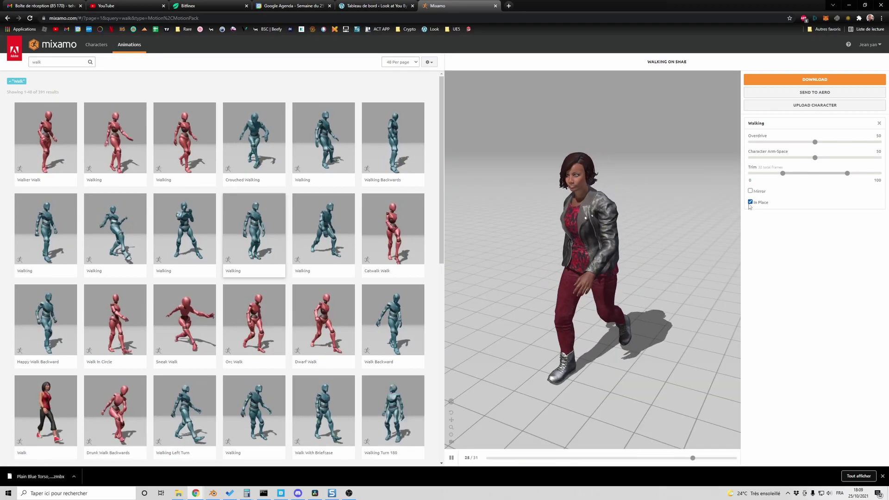
Open the download settings for the skinned FBX Binary character and change its frames per second.
{"action": "left_click", "coordinate": [820, 81]}
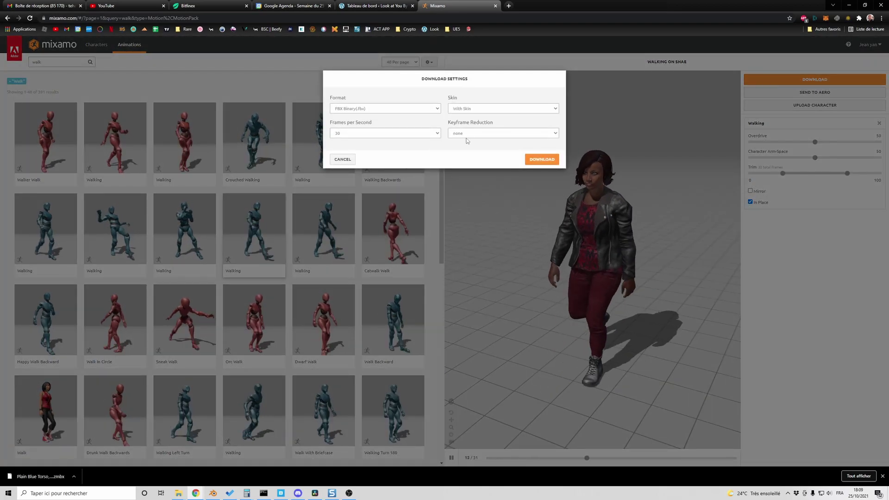
{"action": "left_click", "coordinate": [426, 133]}
{"action": "left_click", "coordinate": [351, 140]}
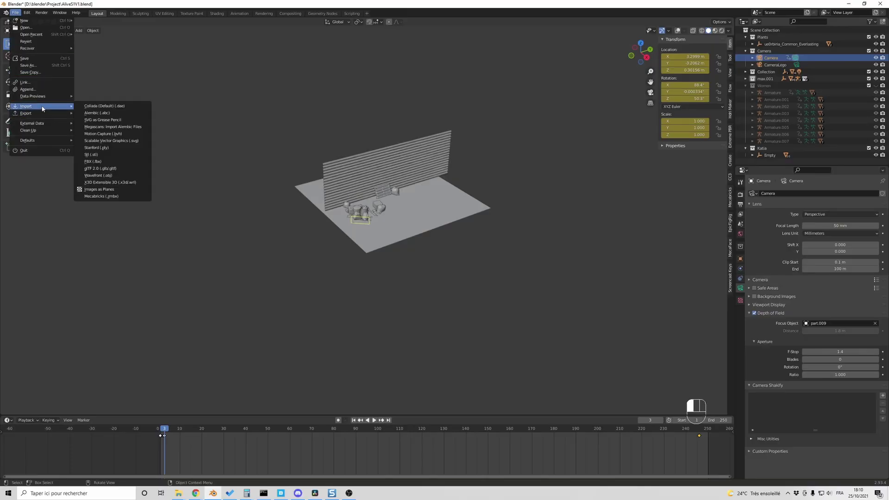
Switch to Blender and import the downloaded walking character FBX into the street scene.
{"action": "left_click", "coordinate": [91, 162]}
{"action": "left_click", "coordinate": [290, 222]}
{"action": "double_click", "coordinate": [370, 114]}
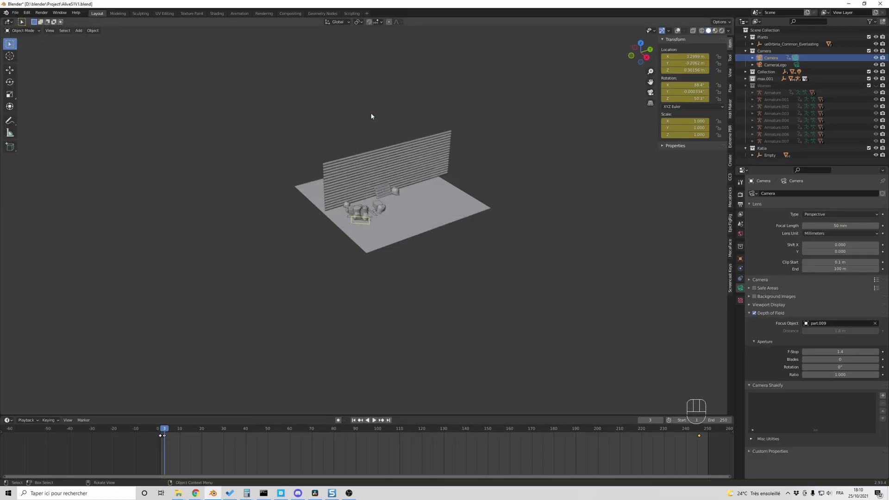
Move the imported character off the ground plane by about 6.35 m in X and 0.88 m in Y, and preview its walk.
{"action": "middle_click_drag", "start_coordinate": [493, 249], "coordinate": [763, 164]}
{"action": "left_click", "coordinate": [745, 78]}
{"action": "left_click", "coordinate": [351, 164]}
{"action": "left_click", "coordinate": [677, 31]}
{"action": "scroll", "coordinate": [371, 153], "scroll_direction": "up", "scroll_amount": 2}
{"action": "left_click", "coordinate": [340, 116]}
{"action": "key", "text": "g"}
{"action": "key", "text": "Escape"}
{"action": "key", "text": "g"}
{"action": "key", "text": "shift+z"}
{"action": "left_click", "coordinate": [574, 154]}
{"action": "key", "text": "space"}
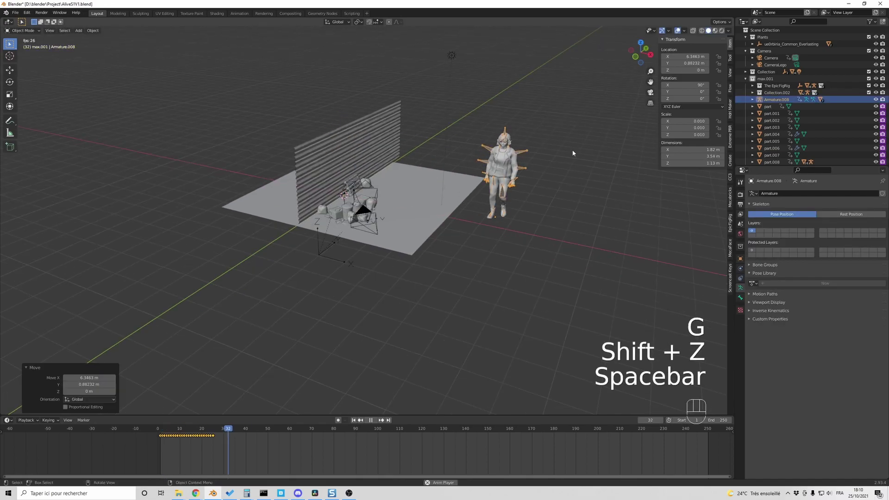
{"action": "key", "text": "space"}
Duplicate the walk cycle keyframes twice along the timeline to extend the walk to about frame 73.
{"action": "left_click_drag", "start_coordinate": [218, 435], "coordinate": [182, 437]}
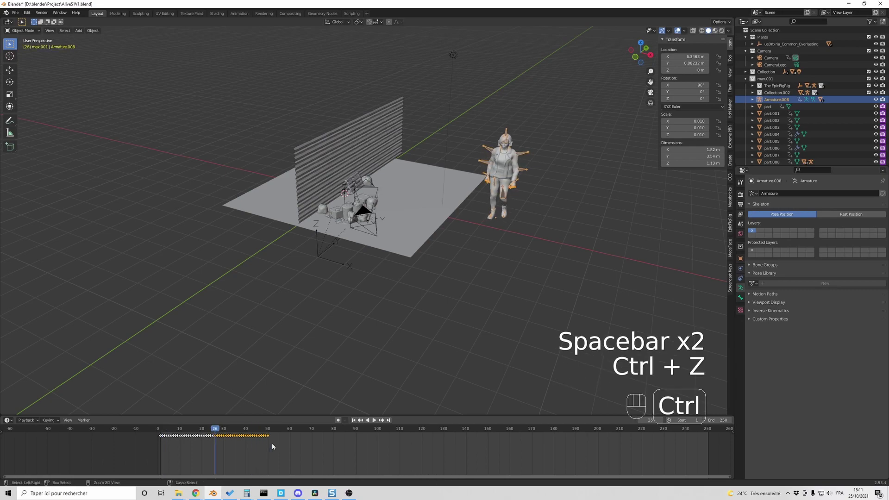
{"action": "key", "text": "space"}
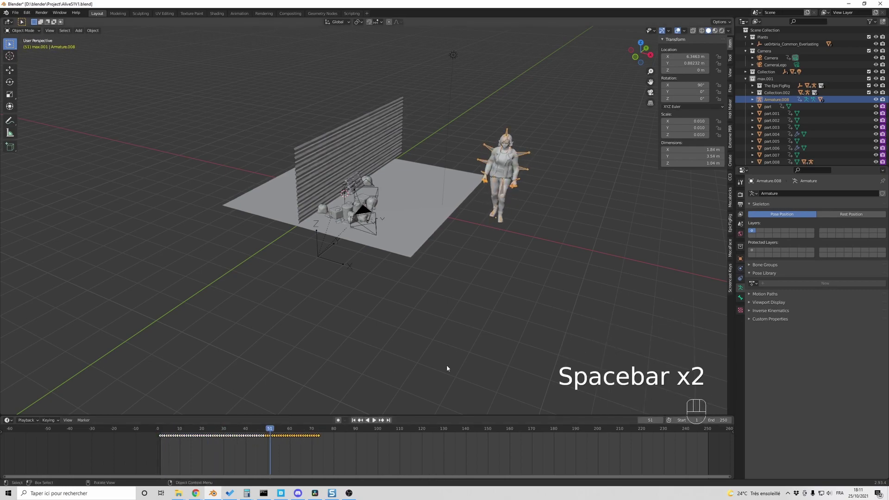
{"action": "middle_click_drag", "start_coordinate": [424, 382], "coordinate": [445, 361]}
{"action": "key", "text": "space"}
Move the walking character along the ground to its starting position and keyframe it at frame 1.
{"action": "key", "text": "g"}
{"action": "key", "text": "shift+z"}
{"action": "left_click", "coordinate": [527, 327]}
{"action": "left_click", "coordinate": [161, 429]}
{"action": "key", "text": "i"}
Move the character along the ground to its end position, keyframe it at about frame 73, and preview the walk.
{"action": "key", "text": "g"}
{"action": "key", "text": "Escape"}
{"action": "left_click", "coordinate": [318, 429]}
{"action": "key", "text": "shift+z"}
{"action": "key", "text": "Escape"}
{"action": "key", "text": "g"}
{"action": "key", "text": "shift+z"}
{"action": "left_click", "coordinate": [440, 285]}
{"action": "key", "text": "i"}
{"action": "left_click", "coordinate": [161, 430]}
{"action": "key", "text": "space"}
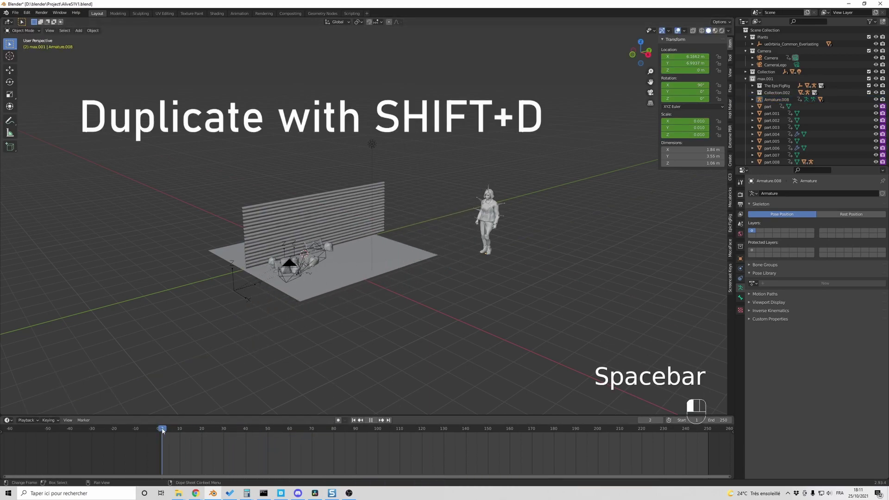
{"action": "key", "text": "space"}
{"action": "key", "text": "space"}
Try to place linked duplicates of the walking character elsewhere on the ground.
{"action": "key", "text": "alt+d"}
{"action": "key", "text": "g"}
{"action": "key", "text": "shift+z"}
{"action": "key", "text": "Escape"}
{"action": "middle_click_drag", "start_coordinate": [426, 249], "coordinate": [463, 229]}
{"action": "left_click_drag", "start_coordinate": [326, 283], "coordinate": [499, 317]}
{"action": "key", "text": "alt+d"}
{"action": "key", "text": "g"}
{"action": "key", "text": "shift+z"}
{"action": "key", "text": "Escape"}
{"action": "key", "text": "ctrl+z"}
{"action": "key", "text": "ctrl+z"}
{"action": "key", "text": "ctrl+z"}
{"action": "key", "text": "ctrl+z"}
{"action": "middle_click_drag", "start_coordinate": [591, 272], "coordinate": [498, 306]}
{"action": "key", "text": "ctrl+z"}
Make an independent duplicate of the walking character and start moving it along the ground plane.
{"action": "left_click_drag", "start_coordinate": [354, 250], "coordinate": [496, 320]}
{"action": "key", "text": "shift+d"}
{"action": "key", "text": "g"}
{"action": "key", "text": "shift+z"}
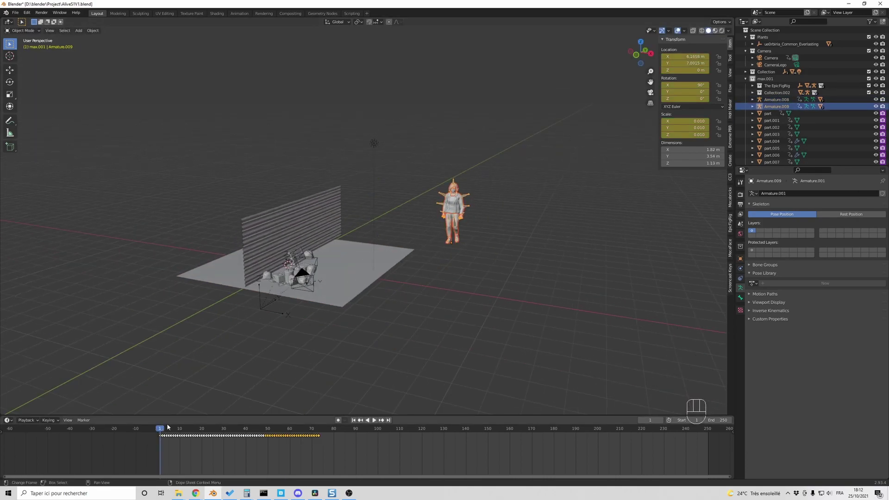